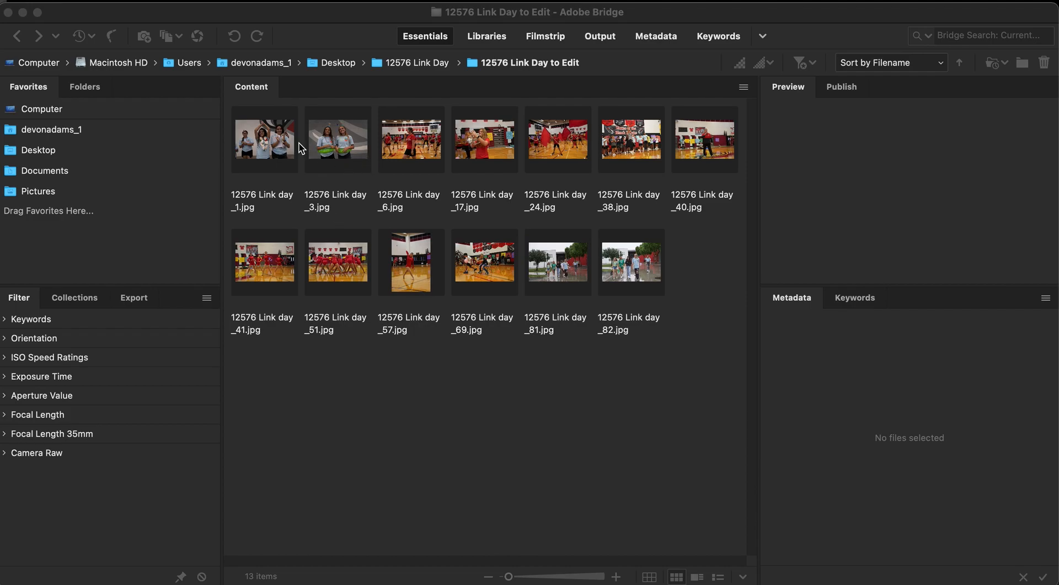
- Browse the photo thumbnails in the 12576 Link Day to Edit folder and return to 12576 Link day_1.jpg
left_click(274, 142)
key("Right")
key("Right")
key("Right")
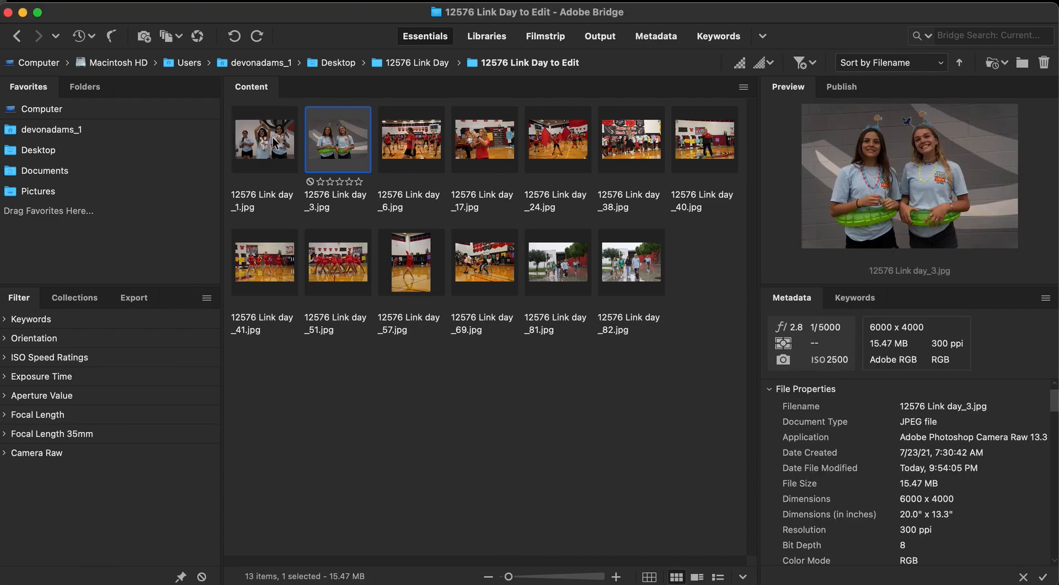
key("Right")
key("Right")
key("Right")
key("Down")
key("Left")
key("Left")
key("Left")
key("Left")
key("Left")
key("Up")
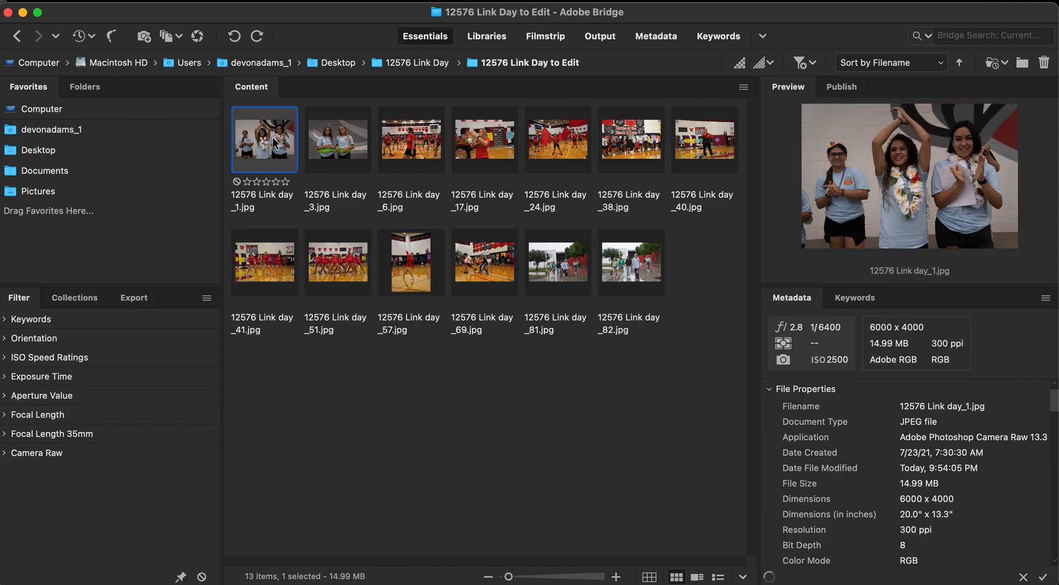
- View 12576 Link day_1.jpg in full-screen preview and return to the thumbnails
key("space")
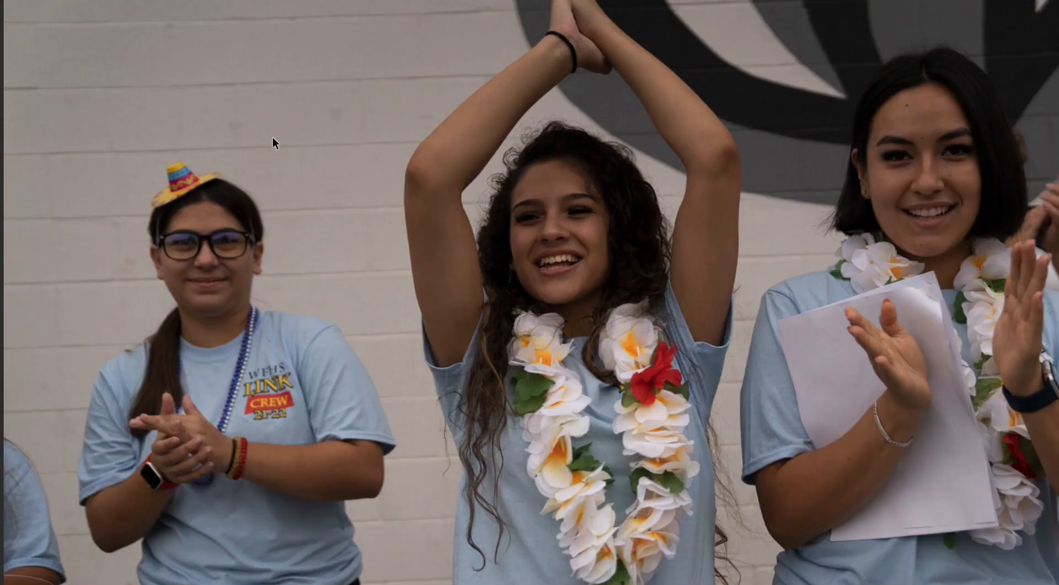
key("space")
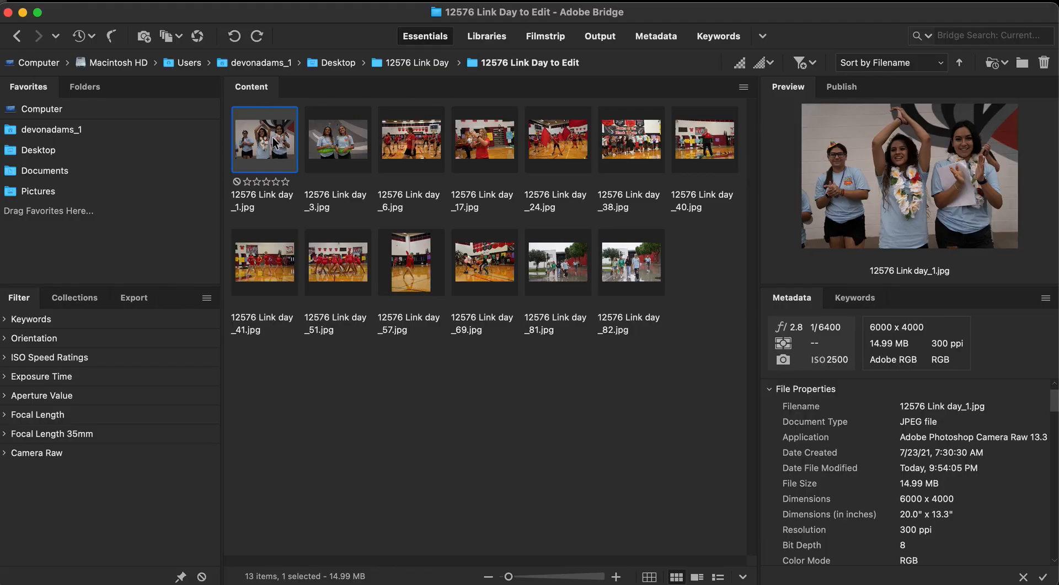
key("space")
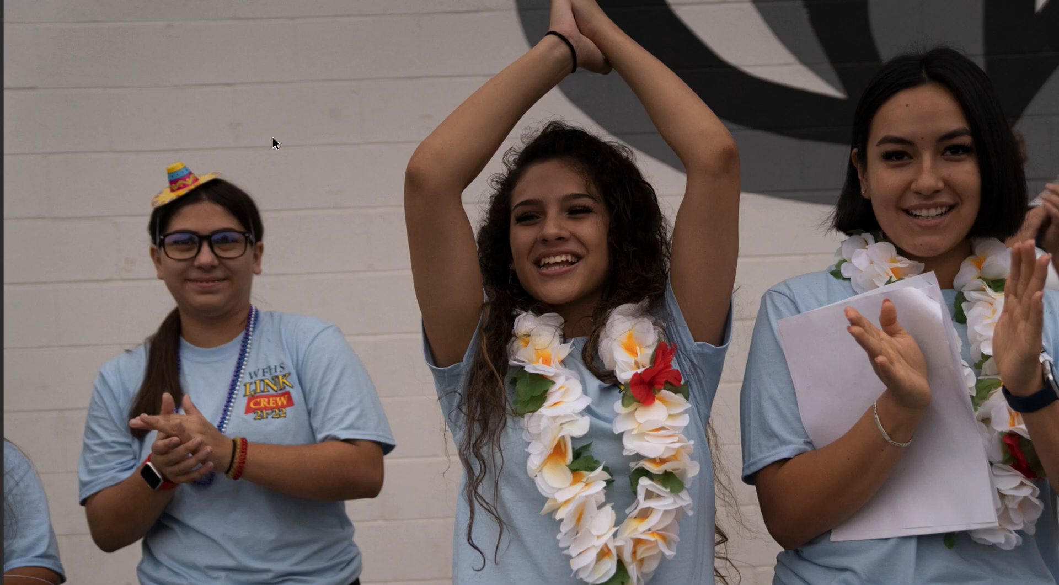
key("space")
- Review the photos one by one in full-screen preview starting from 12576 Link day_3.jpg, and exit the preview
key("Right")
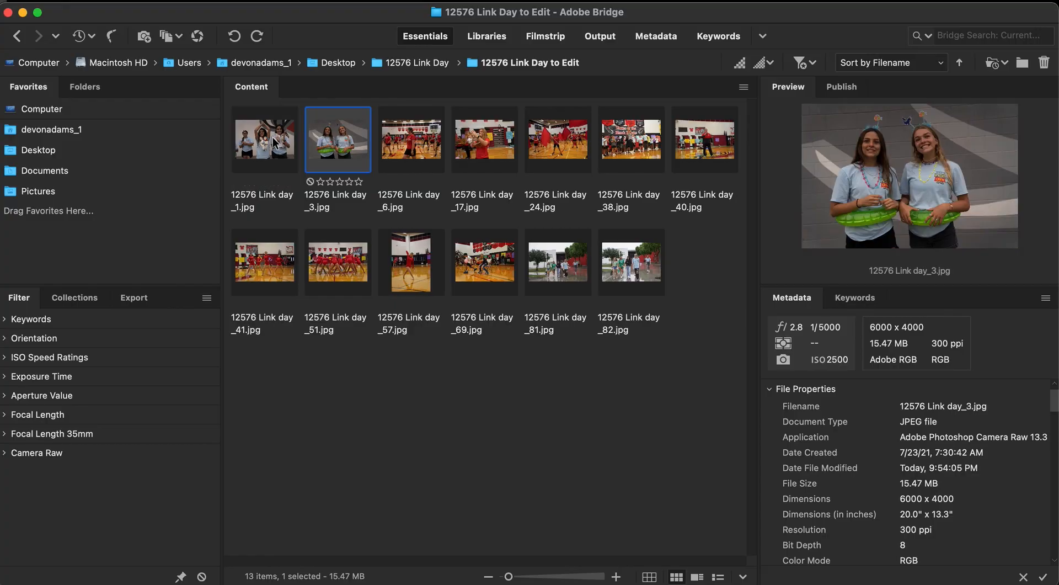
key("space")
key("Right")
key("Right")
key("Right")
key("Right")
key("Right")
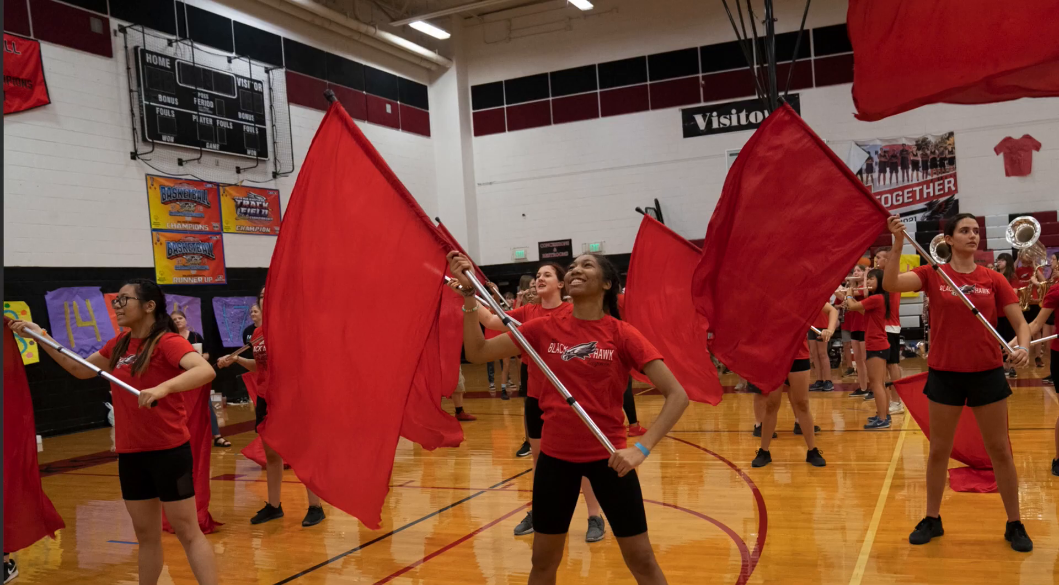
key("Right")
key("Right")
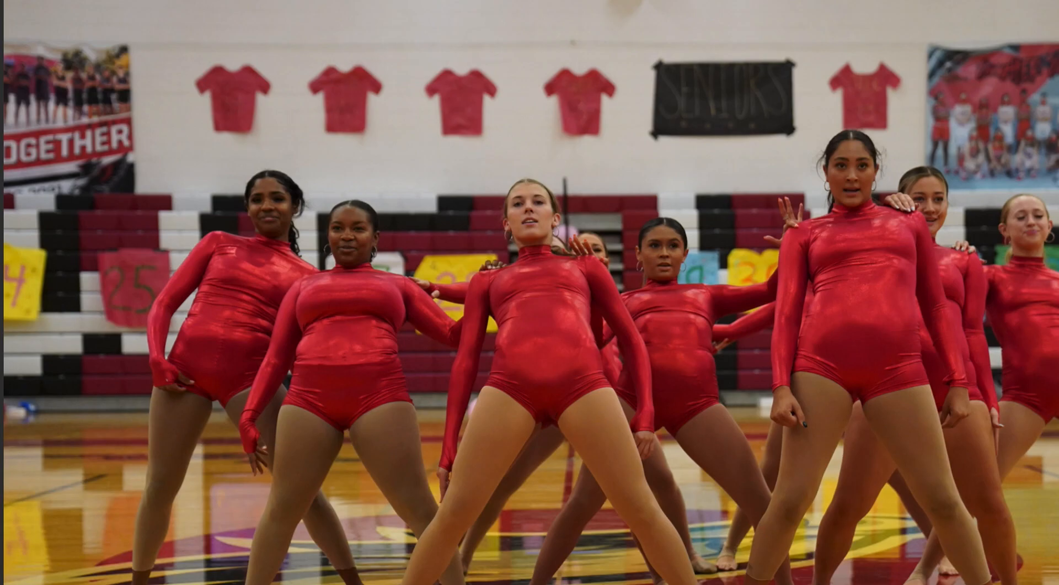
key("Right")
key("Right")
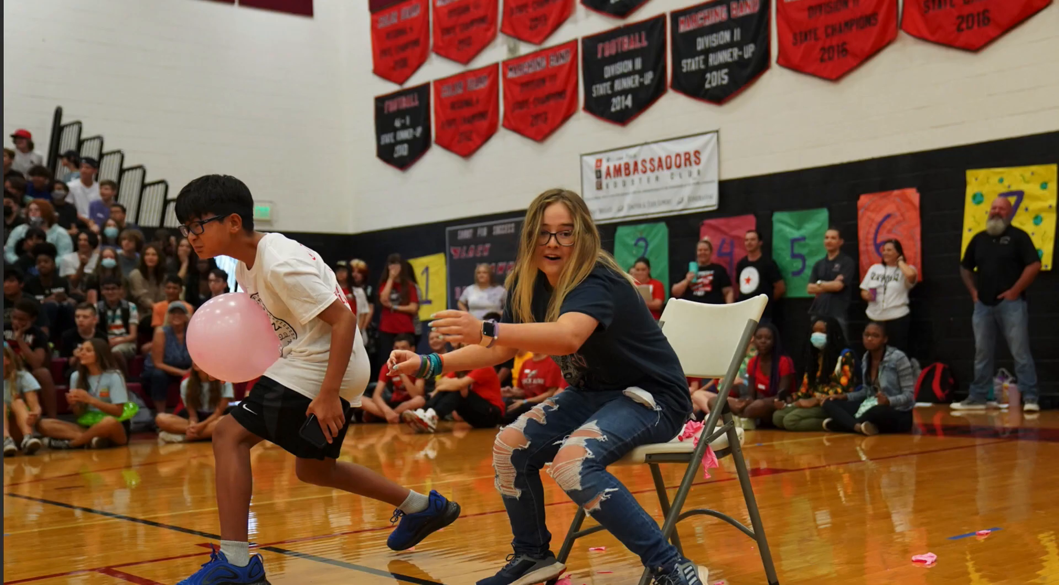
key("Right")
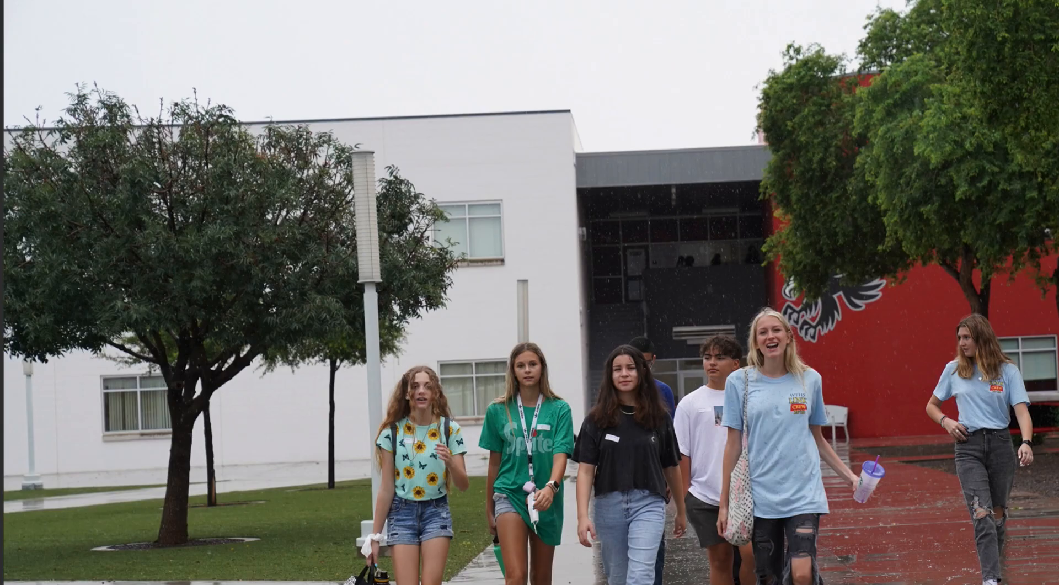
key("Right")
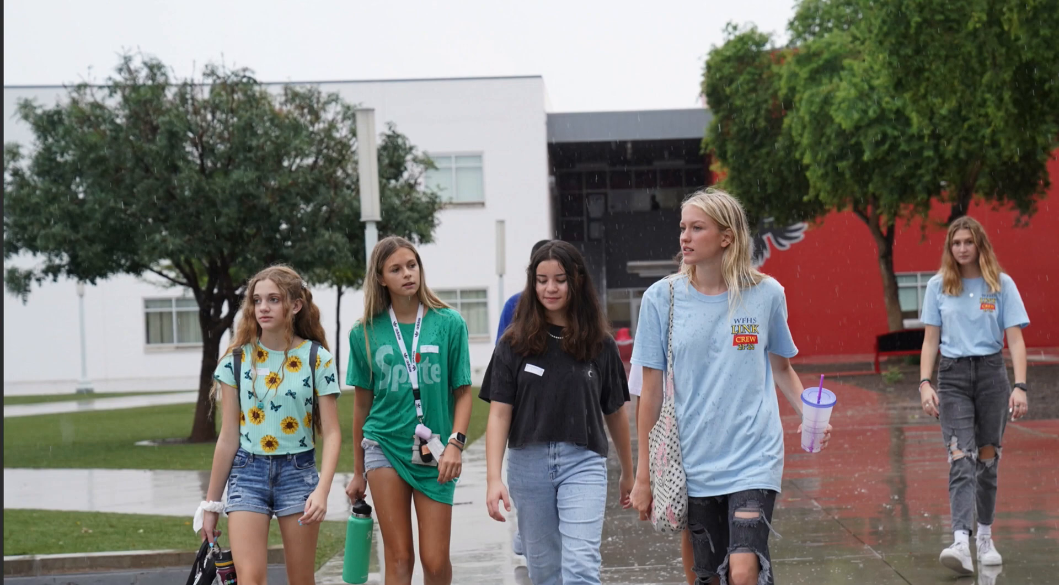
key("Right")
key("Escape")
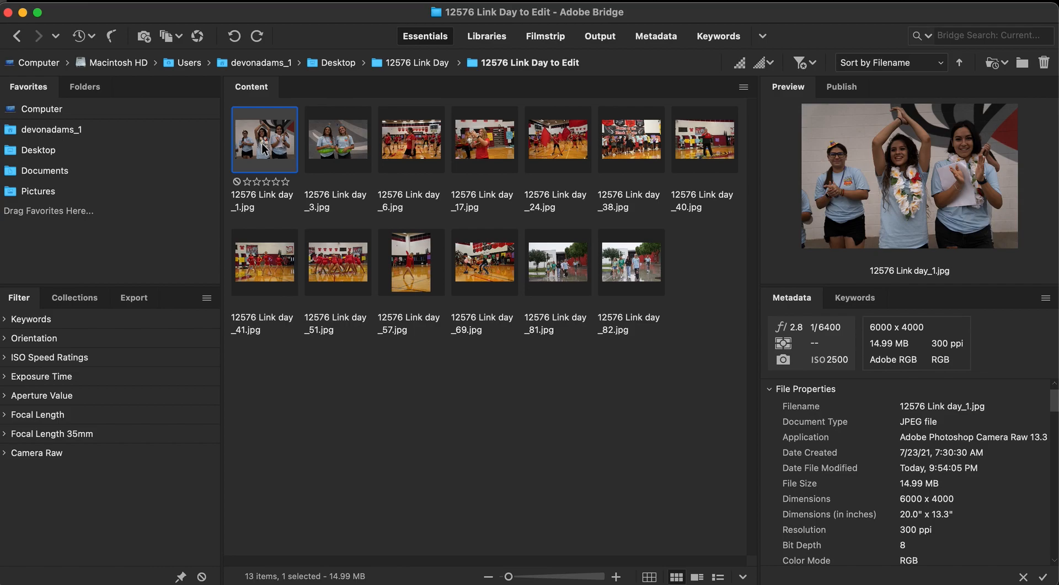
- Give 12576 Link day_1.jpg and 12576 Link day_3.jpg a one-star rating each
left_click(284, 183)
left_click(247, 182)
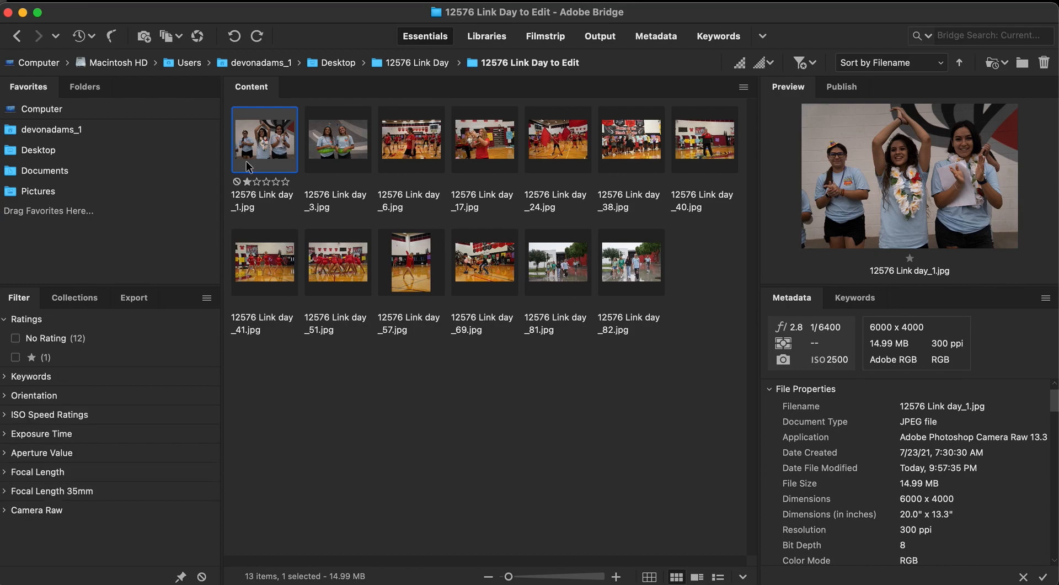
left_click(343, 147)
left_click(320, 181)
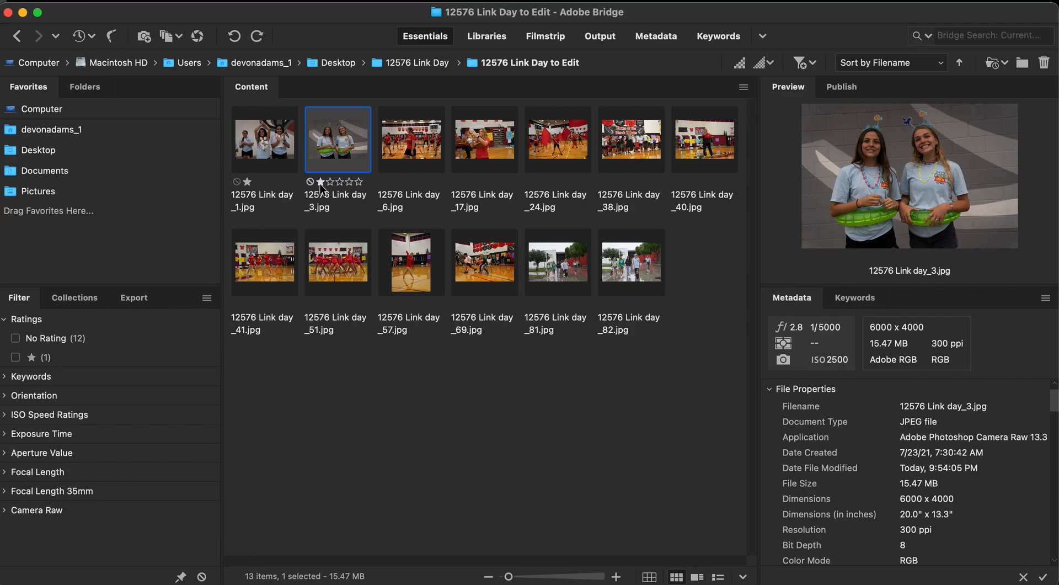
- Check 12576 Link day_6.jpg in full-screen preview and mark it with the green Approved label
left_click(417, 144)
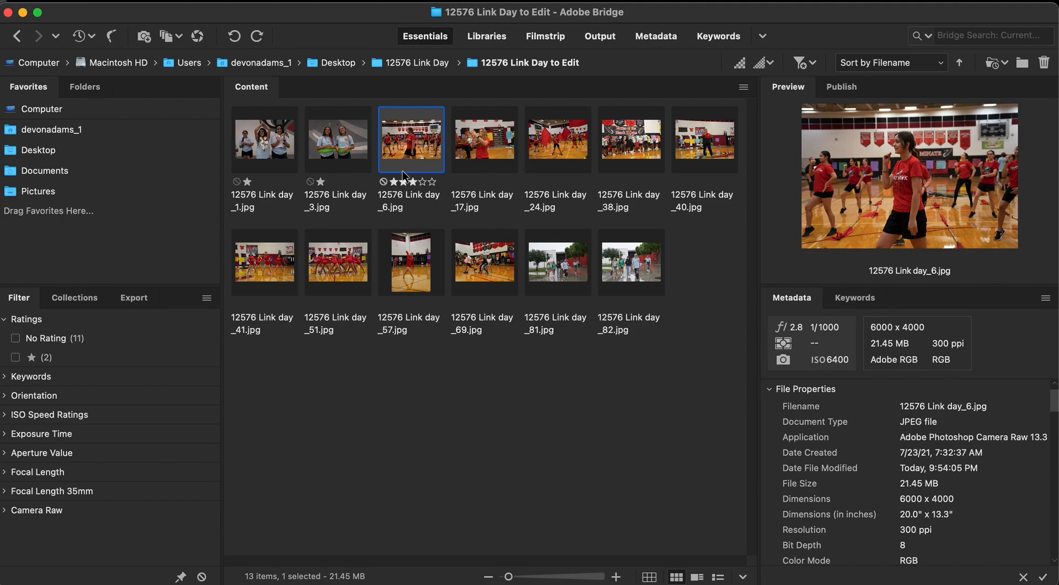
key("space")
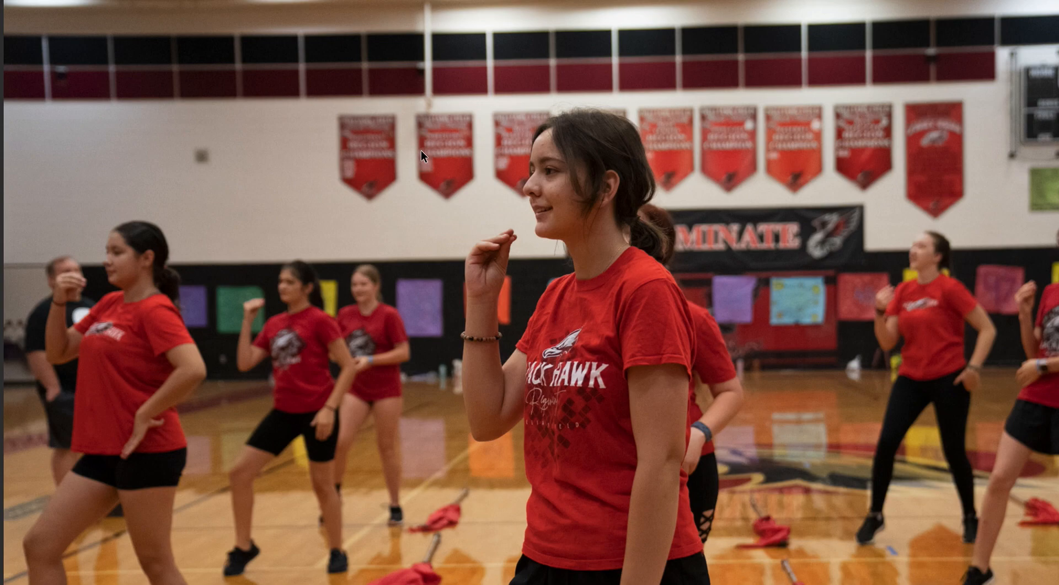
key("space")
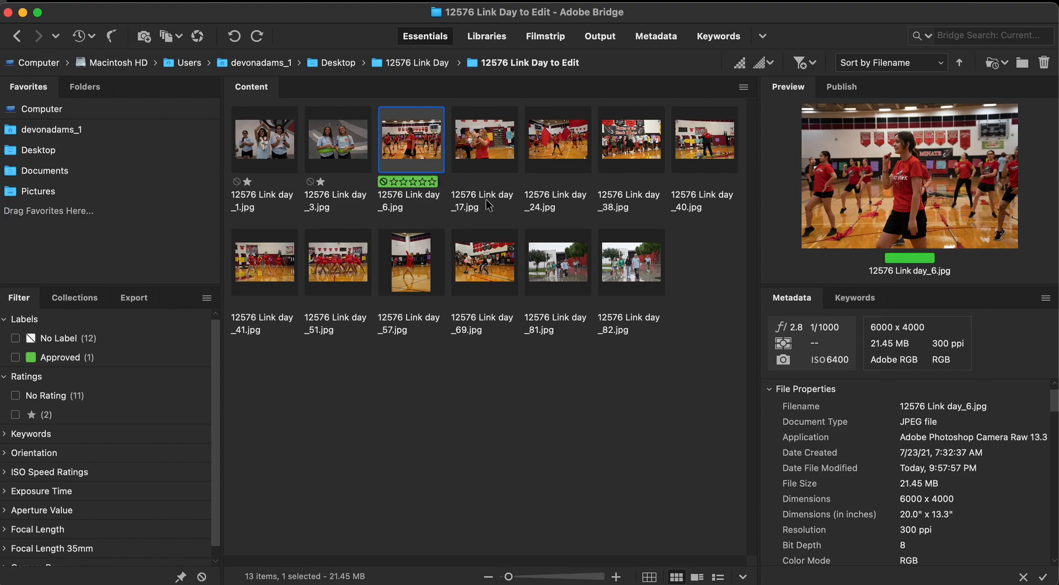
- Filter the photos by the Approved label and by the one-star rating in turn, clearing each filter again
left_click(15, 358)
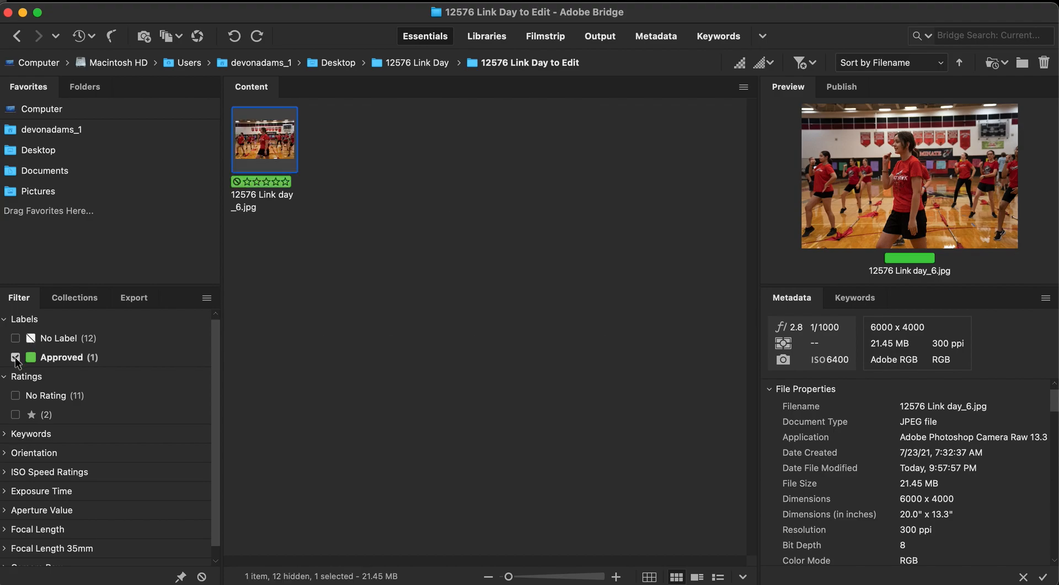
left_click(16, 357)
left_click(15, 414)
left_click(16, 414)
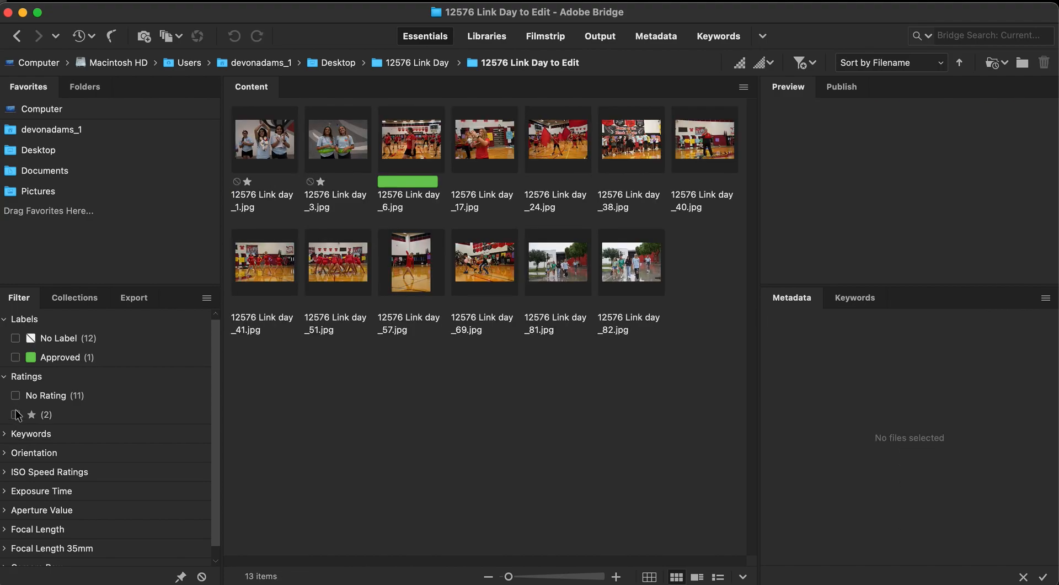
left_click(15, 357)
left_click(16, 357)
- Examine the file properties and camera metadata of 12576 Link day_1.jpg
left_click(261, 145)
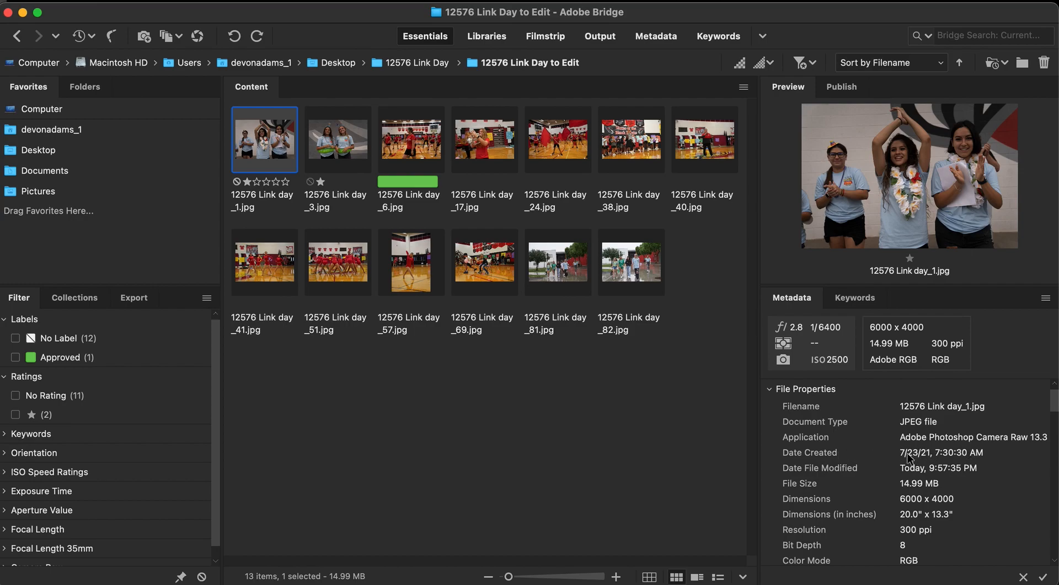
scroll(942, 465, "down", 3)
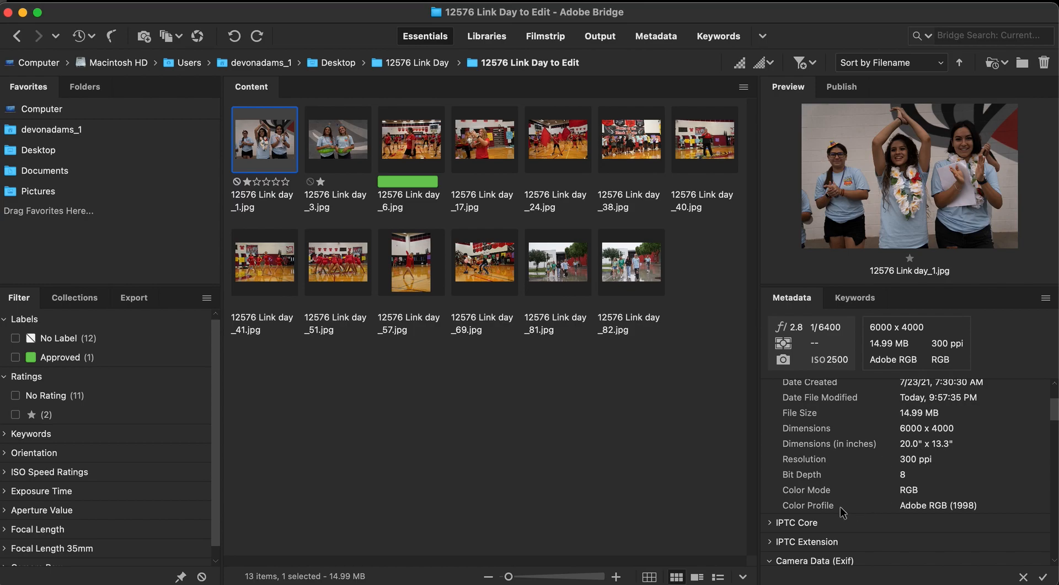
scroll(843, 511, "down", 10)
scroll(842, 511, "up", 15)
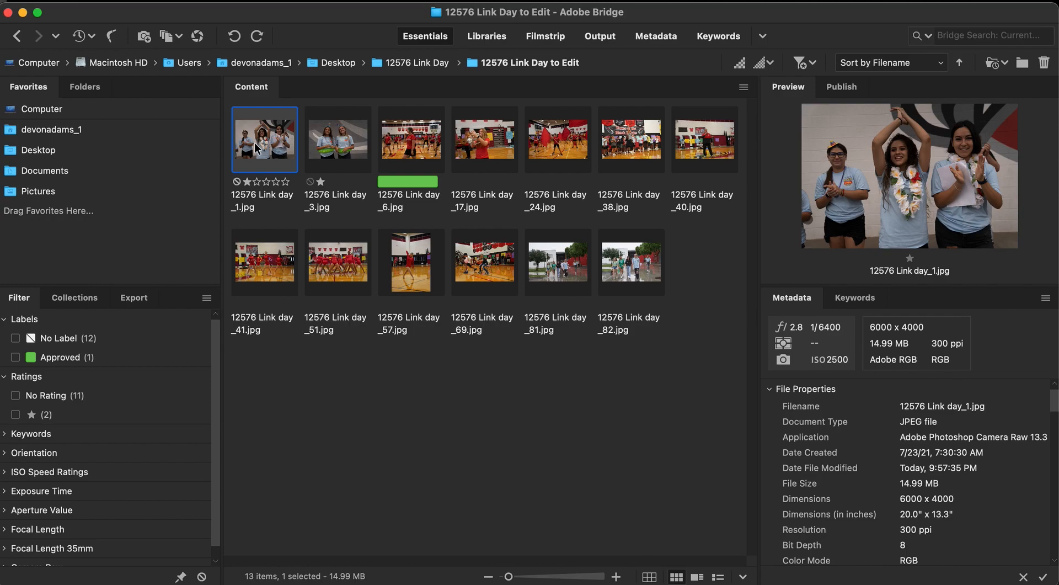
left_click(330, 144)
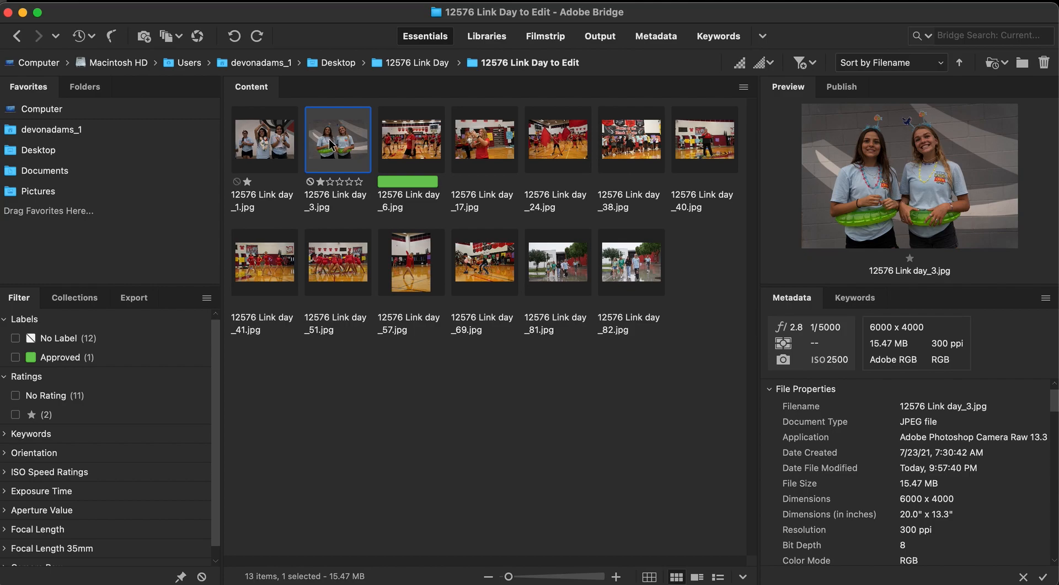
right_click(331, 145)
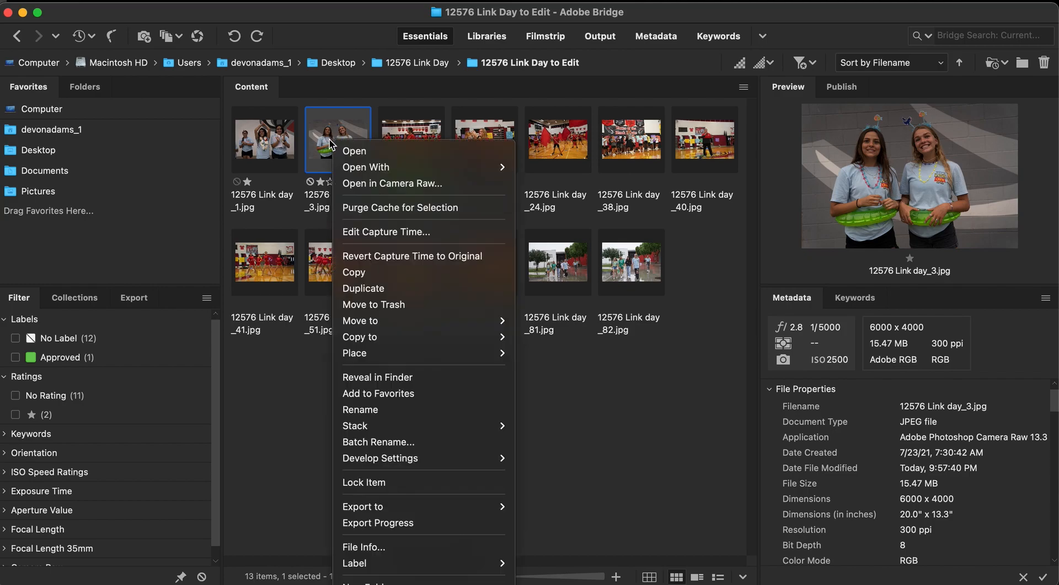
mouse_move(477, 435)
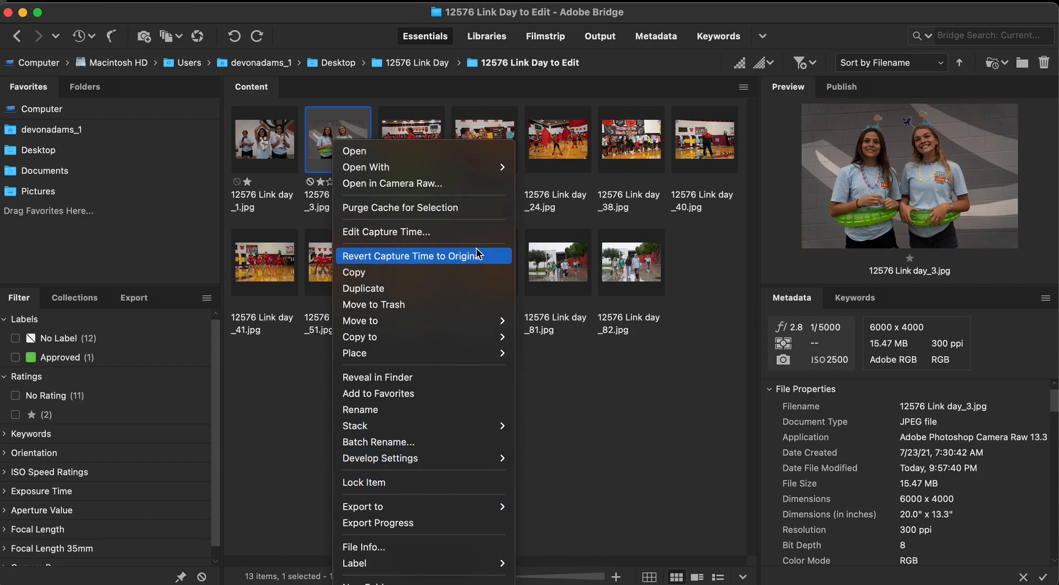
mouse_move(477, 340)
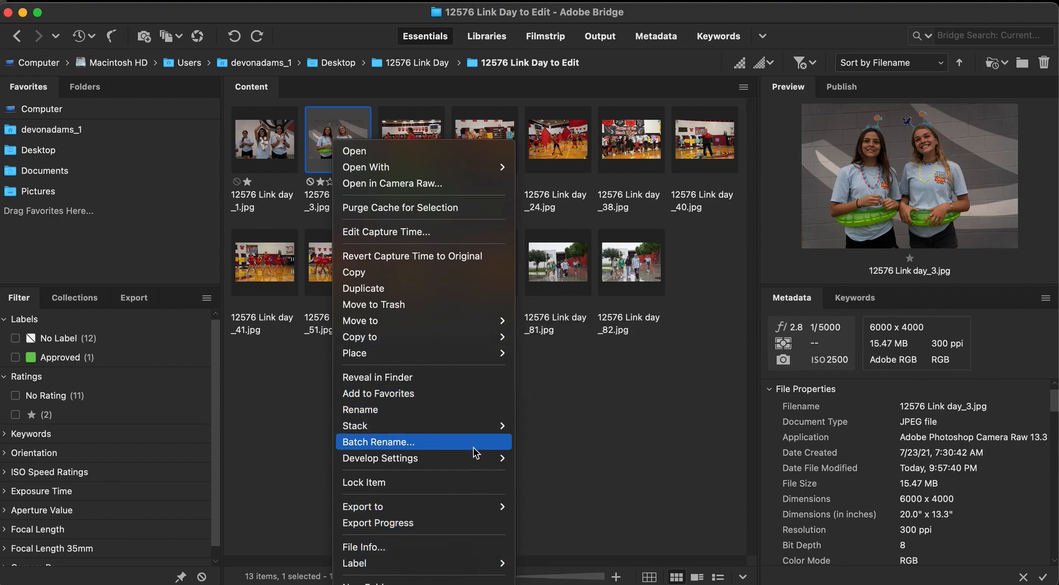
mouse_move(480, 469)
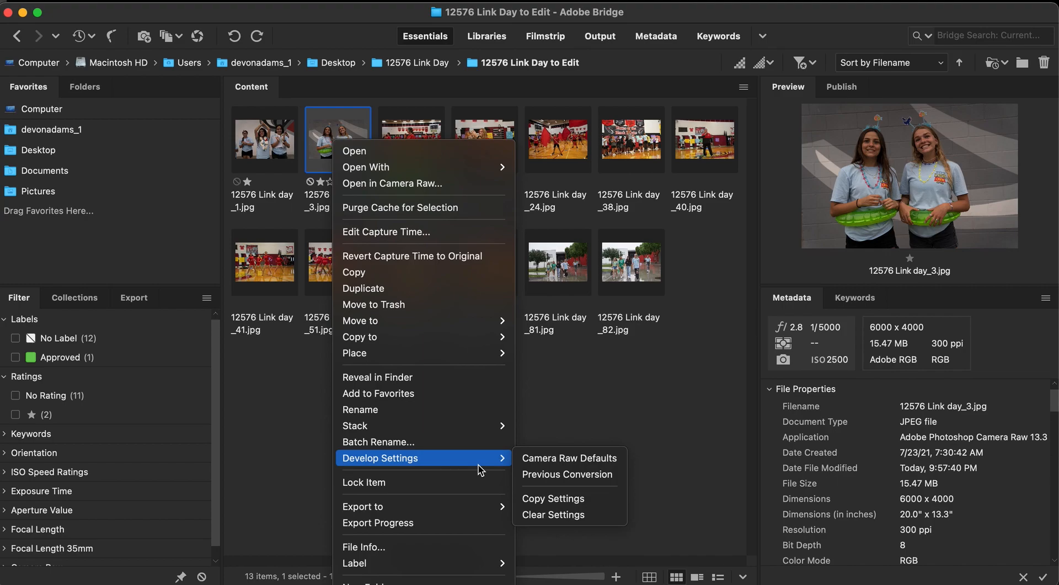
left_click(555, 372)
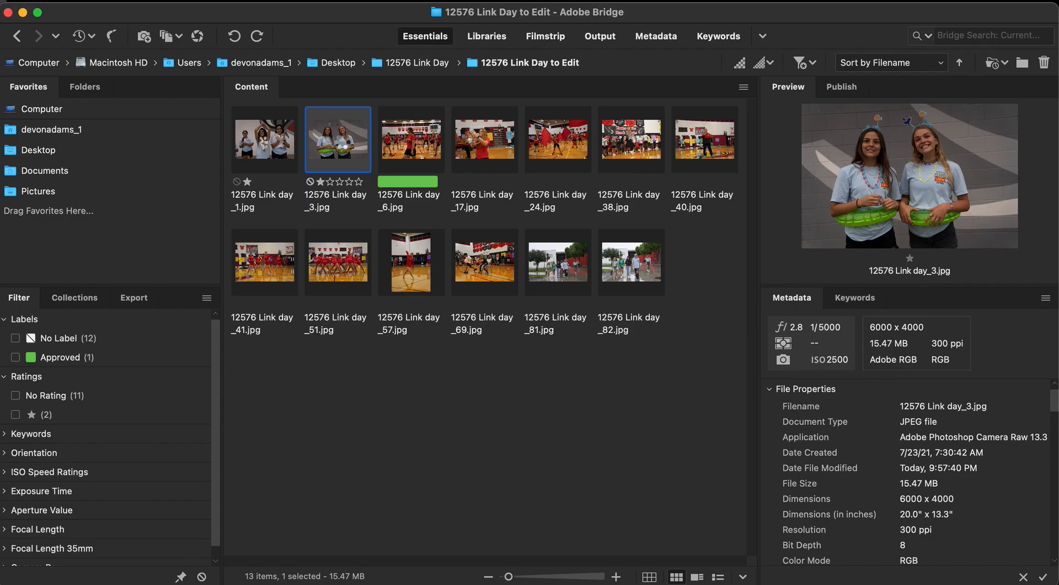
- Open 12576 Link day_3.jpg in Camera Raw to view the editing controls, and cancel without making changes
double_click(345, 147)
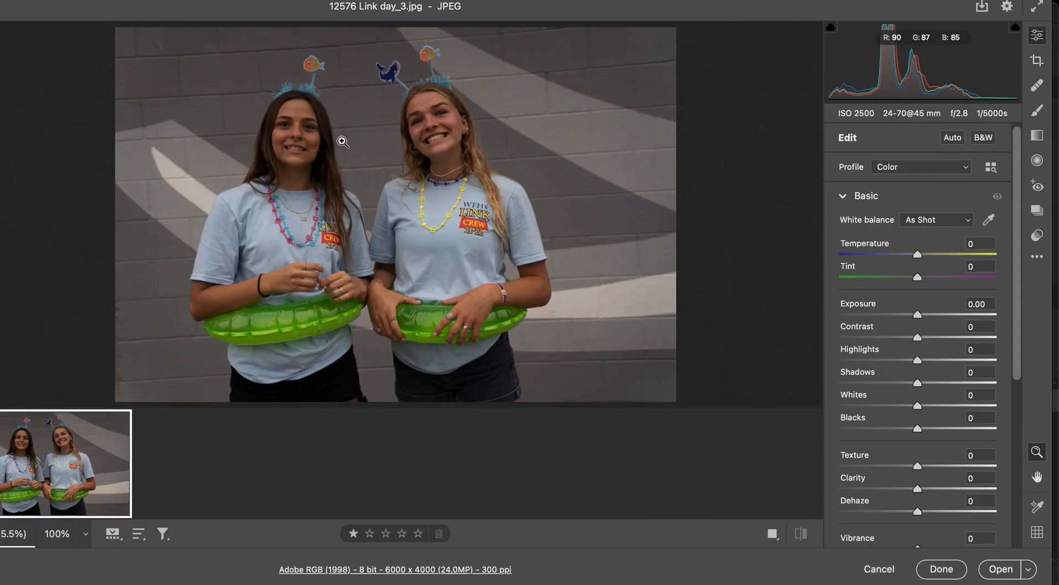
mouse_move(0, 0)
left_mouse_down()
mouse_move(19, 13)
mouse_move(8, 8)
left_mouse_up()
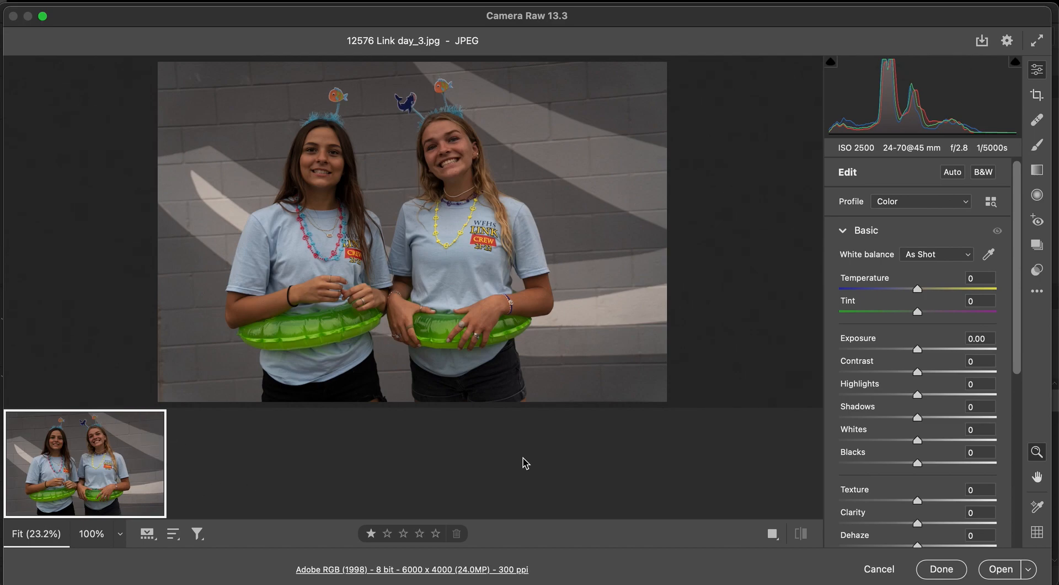
left_click(880, 568)
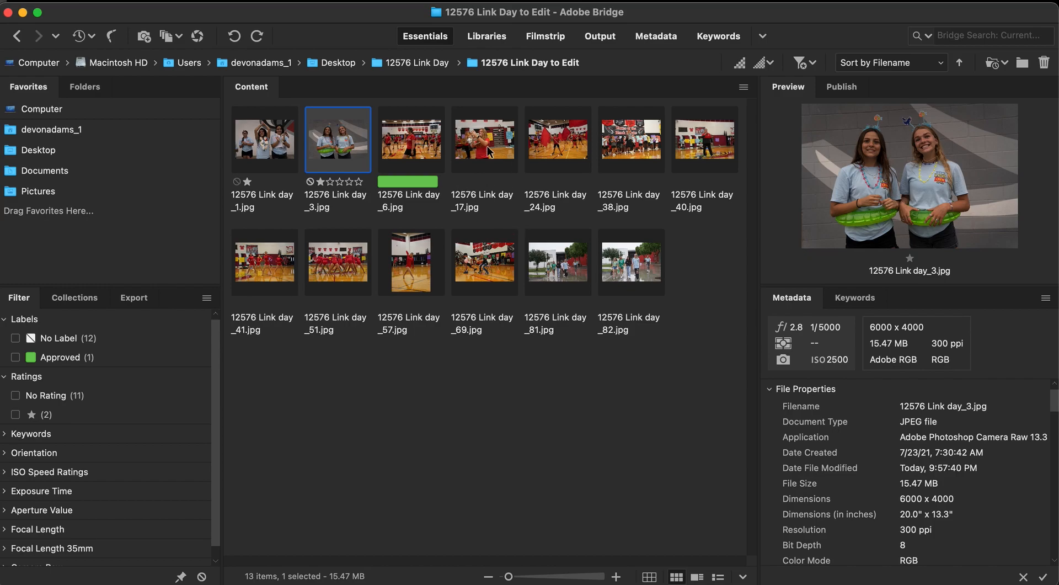
- Add the photos ending in _17, _40, _57 and _81 to the selection with _3, and clear the selection
left_click(511, 146, "super")
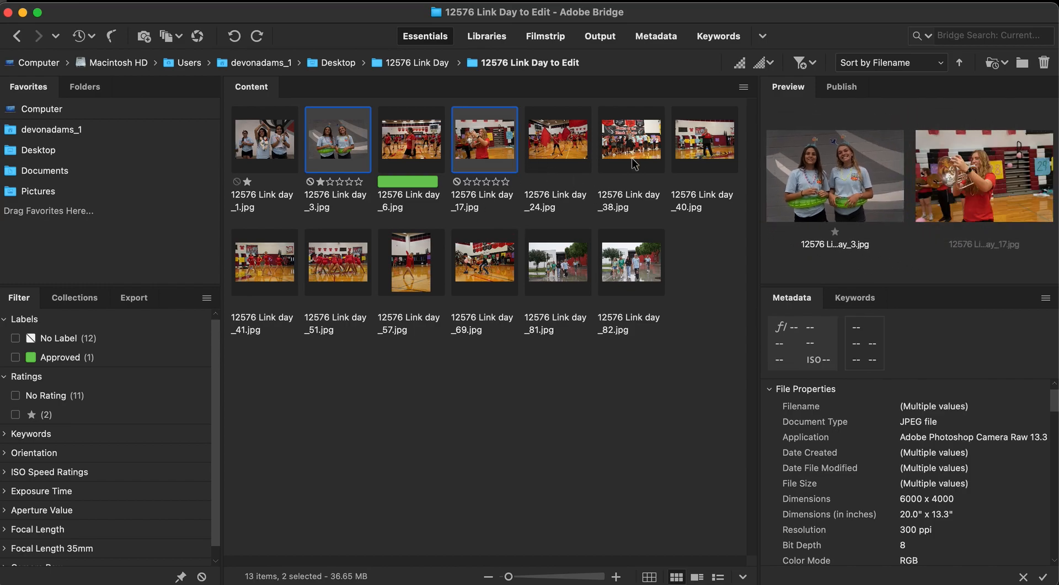
left_click(695, 144, "super")
left_click(435, 248, "super")
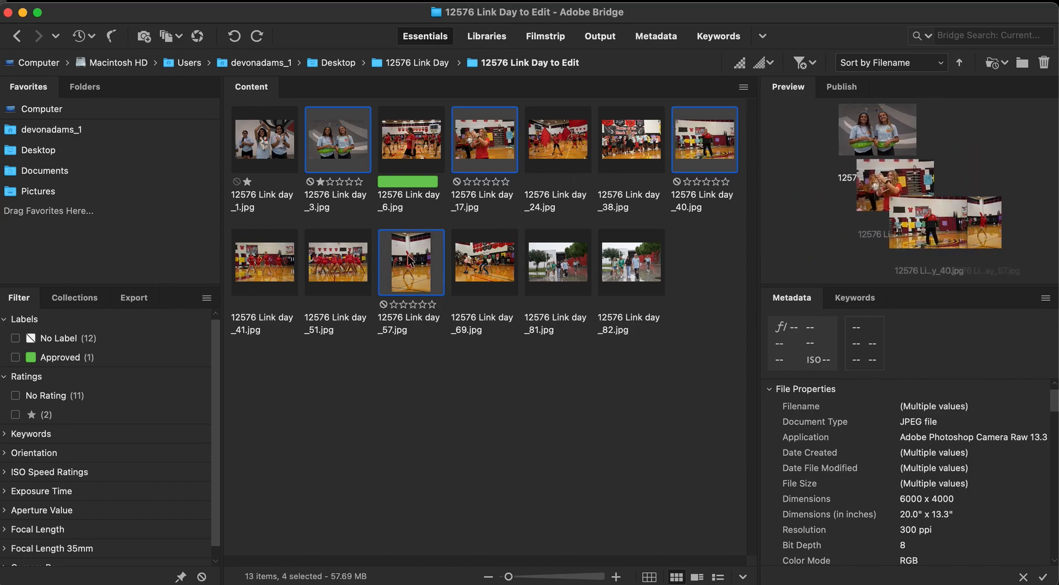
left_click(561, 268, "super")
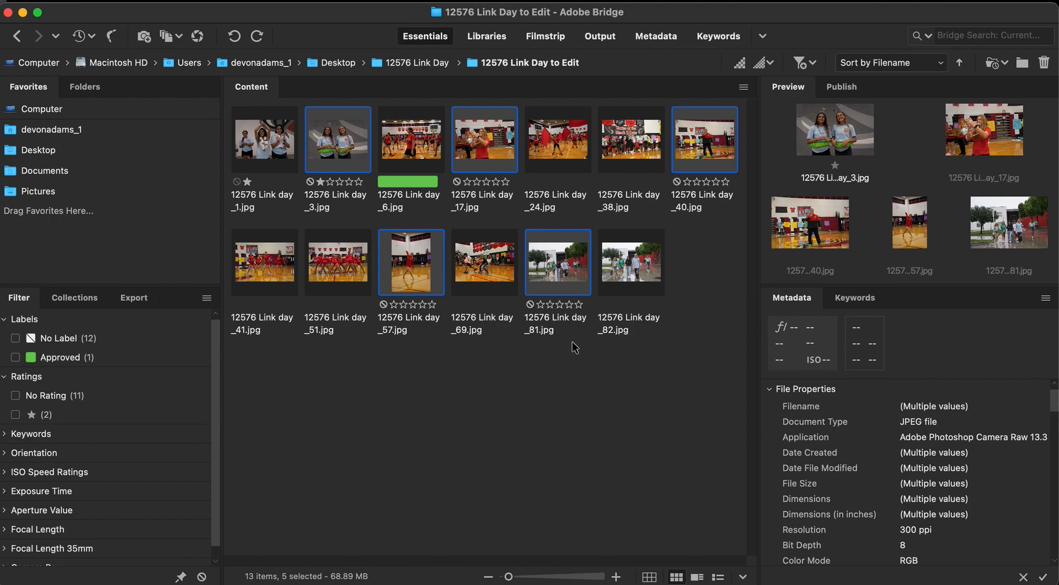
left_click(492, 180)
left_click(476, 345)
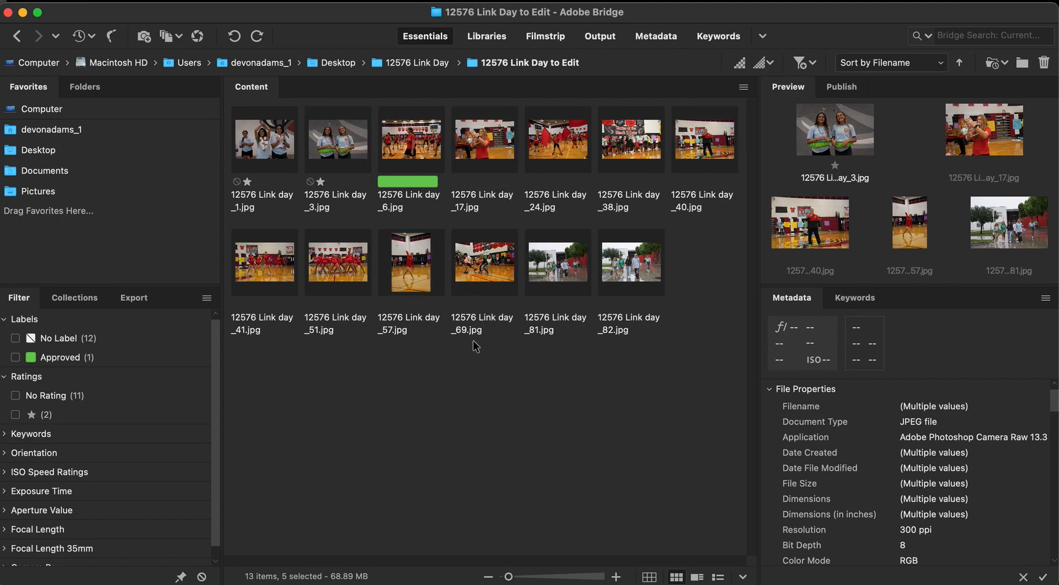
- Select the photos ending in _3, _40, _82, _57 and _51 and open them together in Camera Raw
left_click(342, 145)
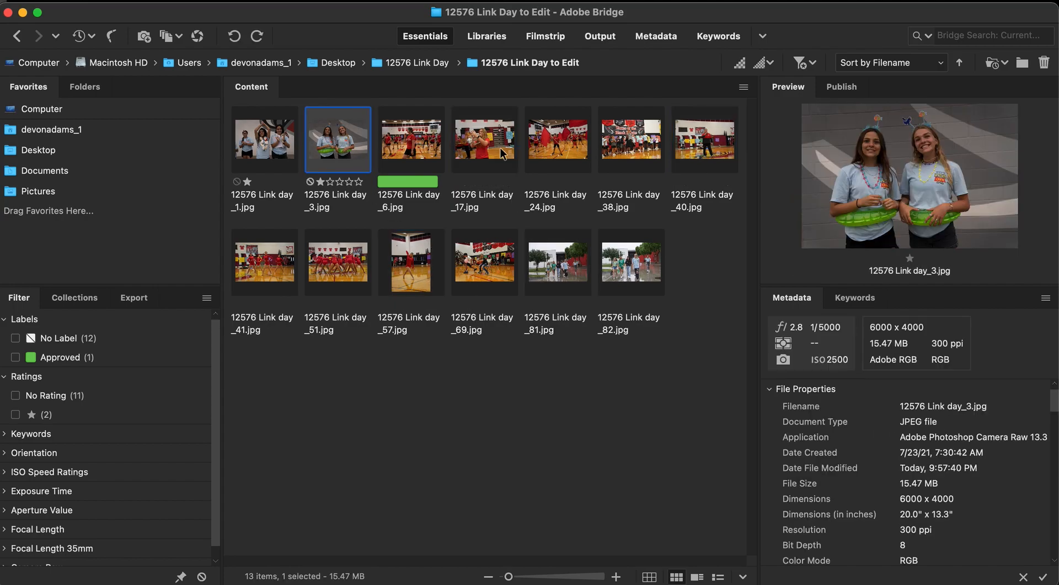
left_click(691, 146, "super")
left_click(638, 251, "super")
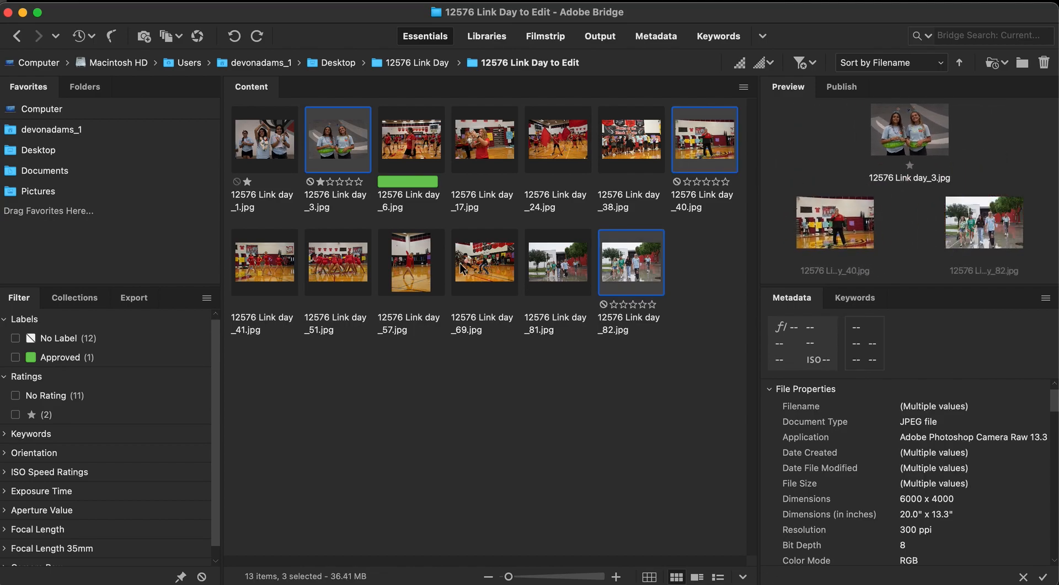
left_click(425, 263, "super")
left_click(338, 270, "super")
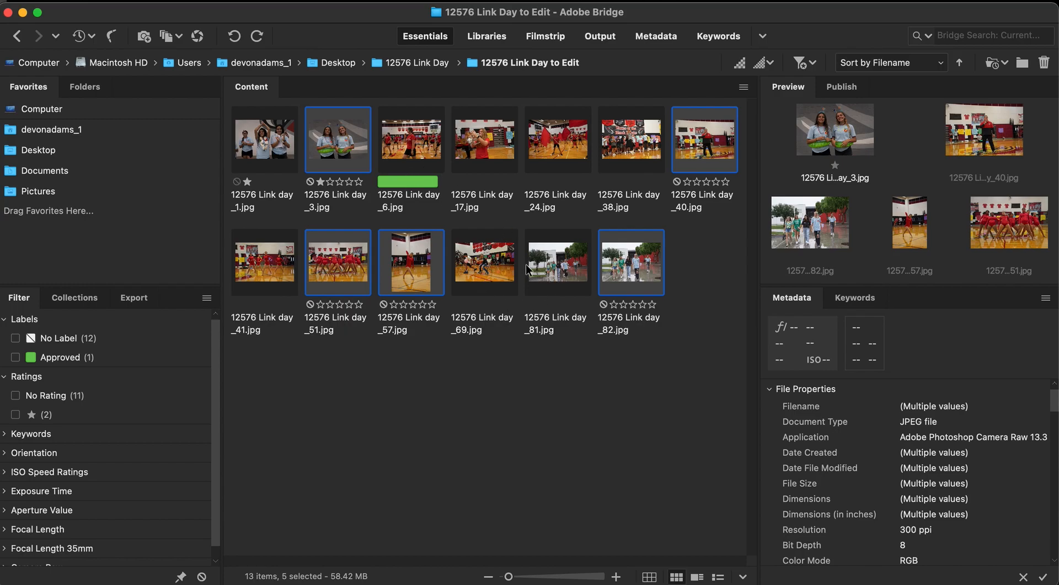
key("super+r")
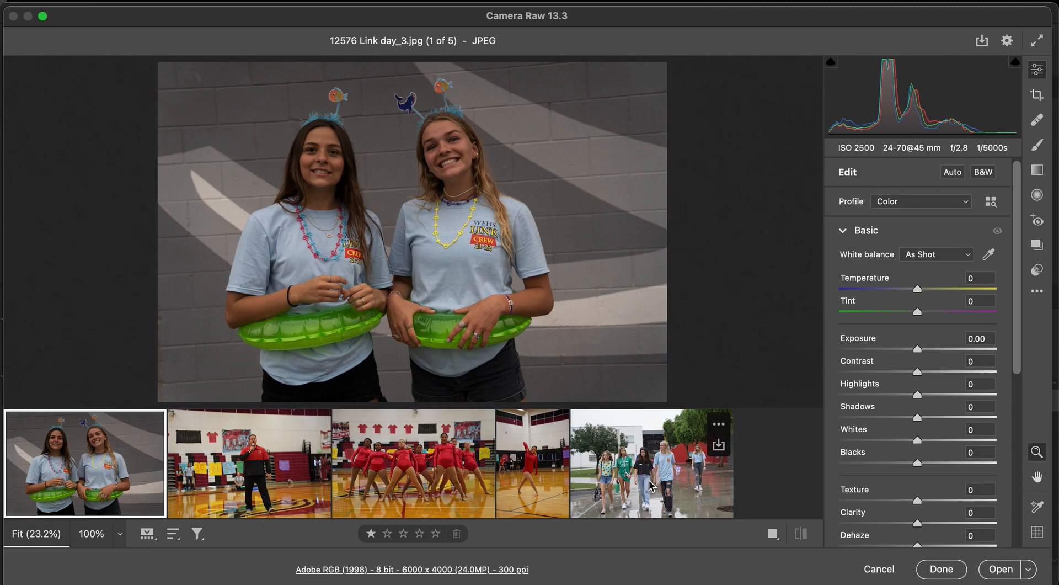
key("F2")
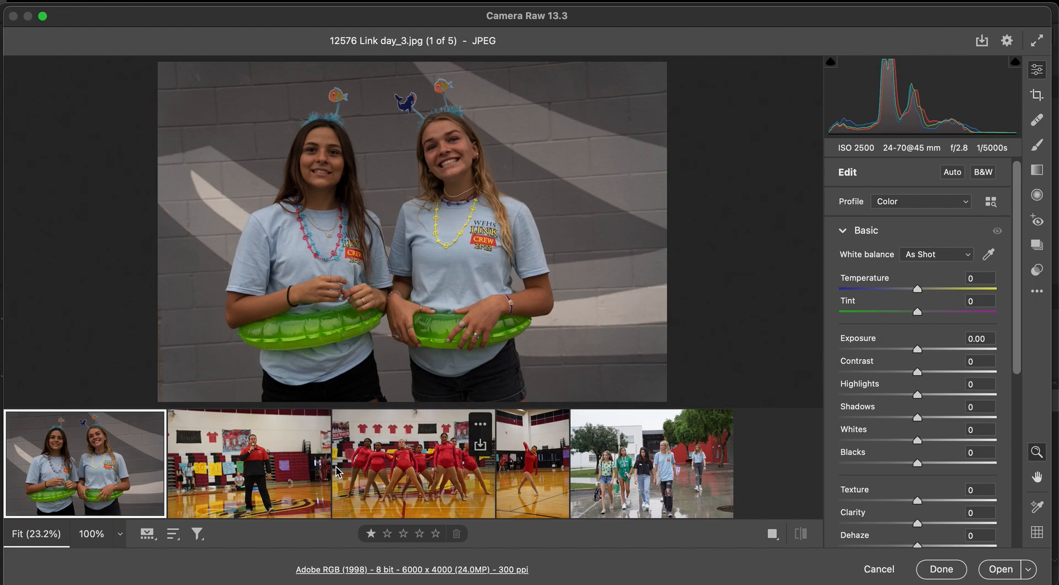
- Set the white balance of 12576 Link day_40.jpg to Auto
left_click(274, 471)
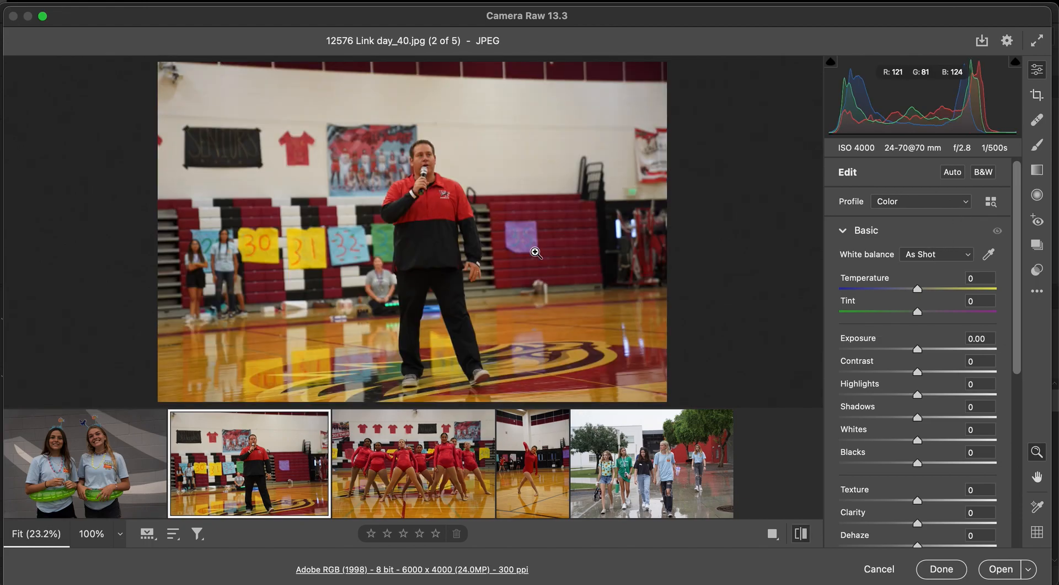
left_click(951, 255)
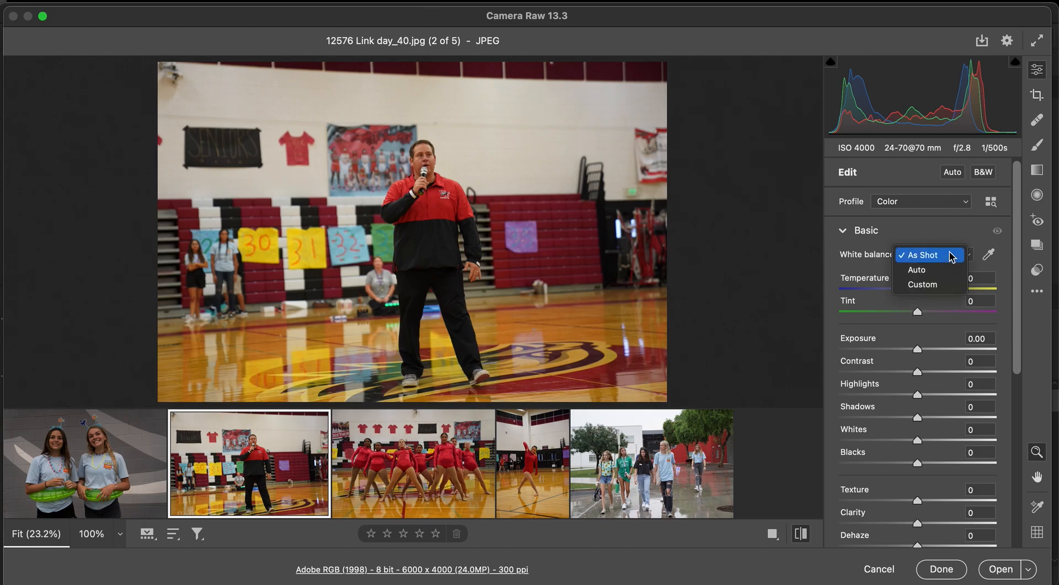
left_click(940, 273)
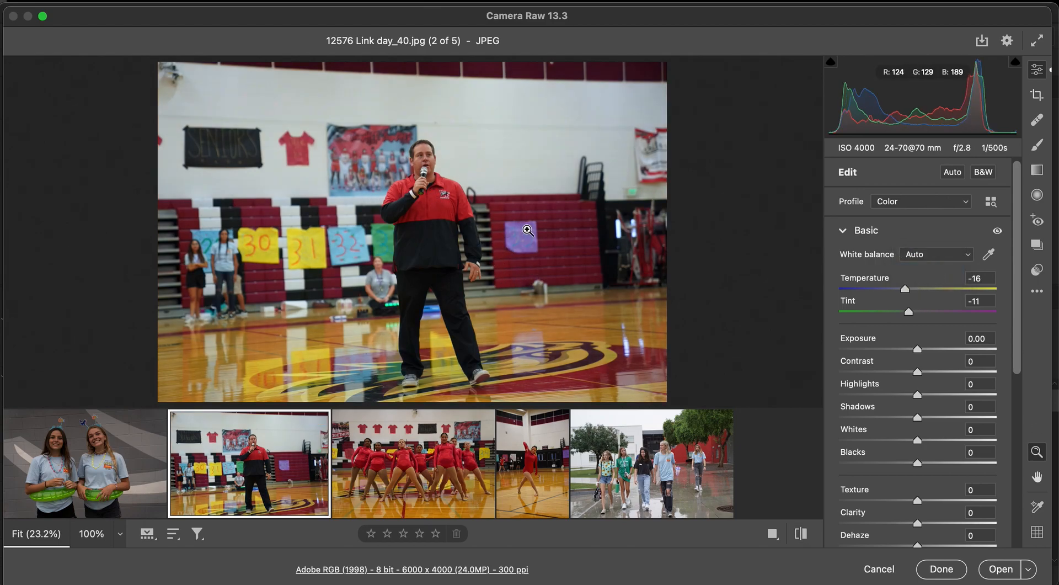
- On 12576 Link day_51.jpg, try the Auto white balance, return to As Shot, and set Temperature to -8
left_click(436, 451)
left_click(960, 260)
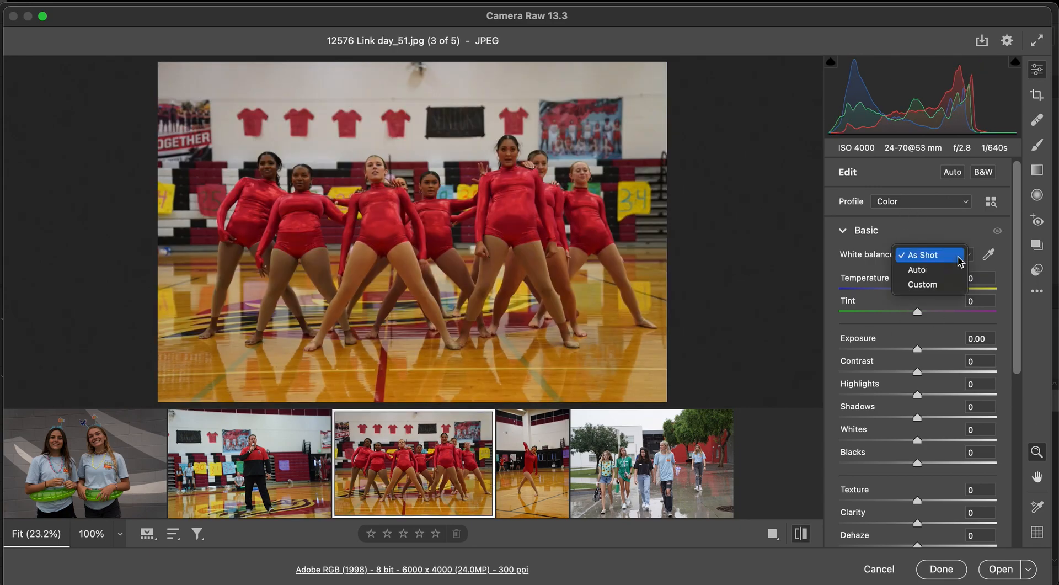
left_click(943, 270)
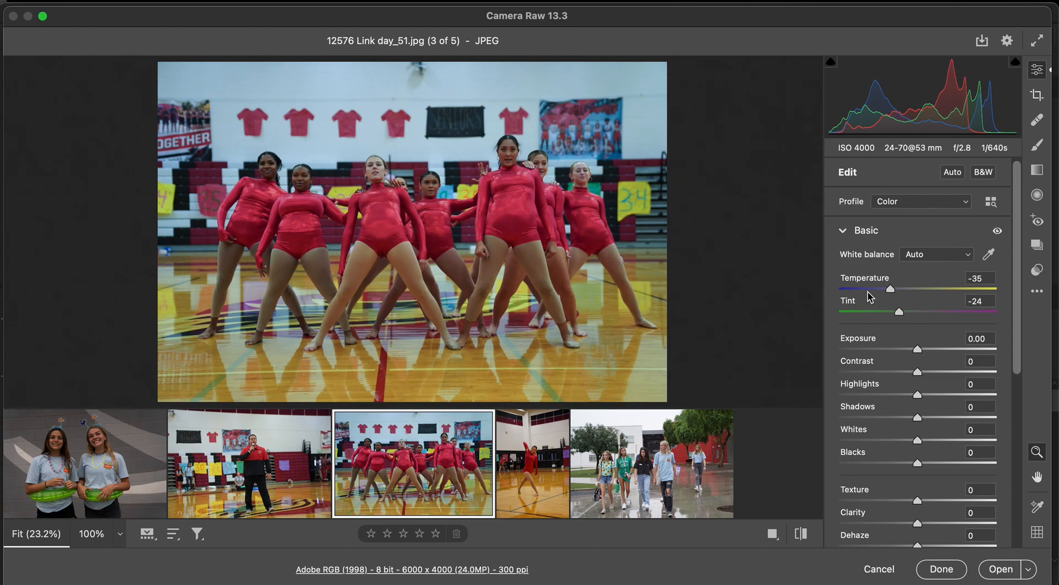
left_click(922, 254)
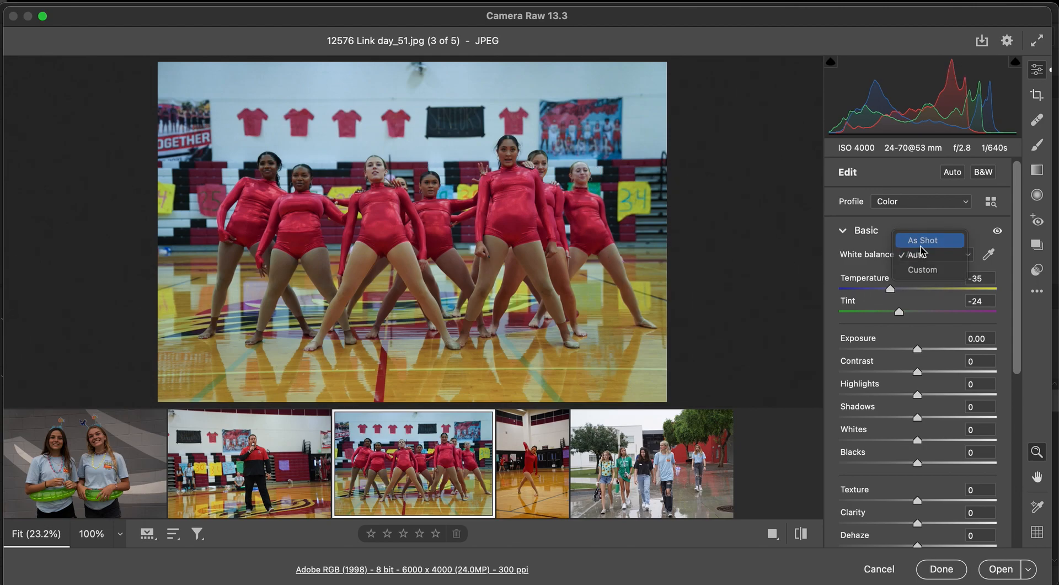
left_click(921, 245)
left_click_drag(918, 292, 913, 294)
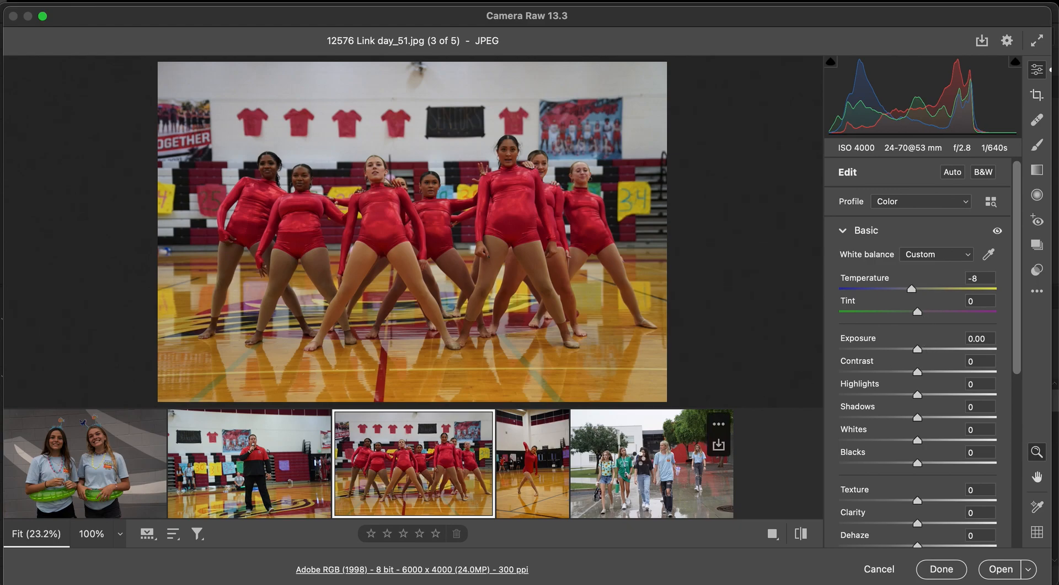
- Try a freeform crop of 12576 Link day_82.jpg to about 4797 x 3733 pixels, and undo the crop
left_click(637, 460)
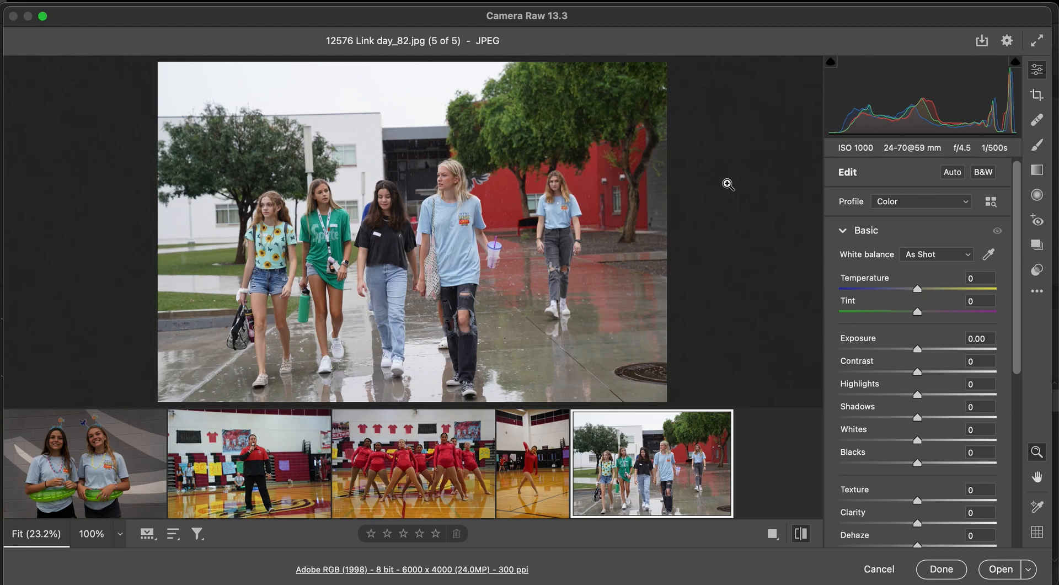
key("c")
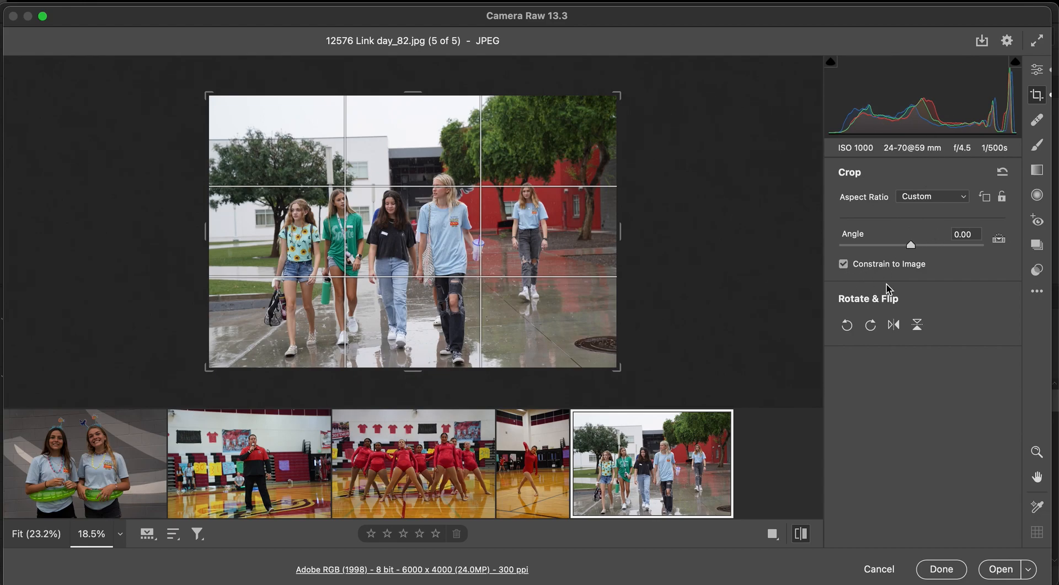
left_click_drag(617, 96, 594, 120)
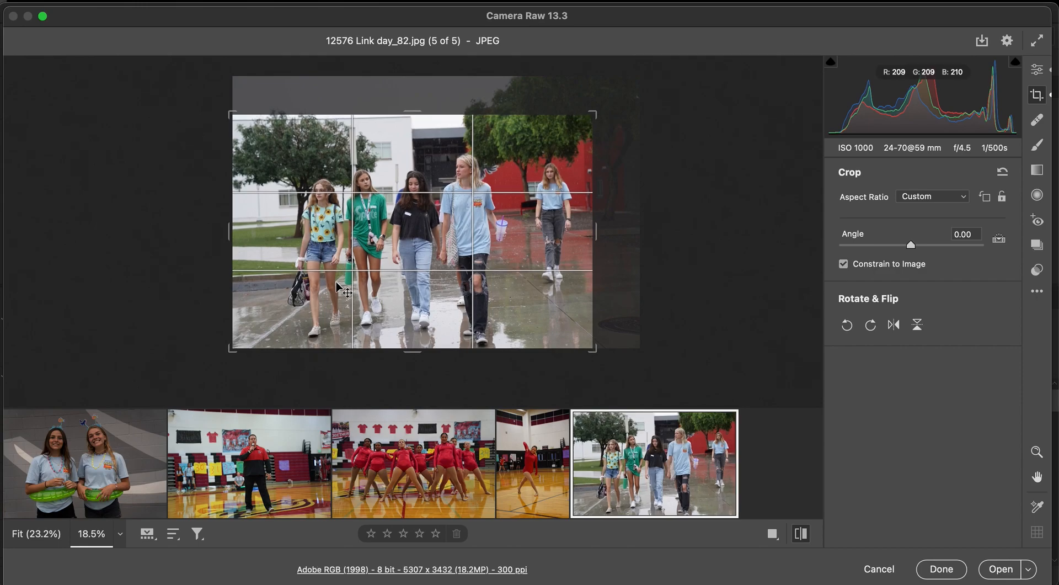
mouse_move(234, 119)
left_mouse_down()
mouse_move(267, 115)
mouse_move(239, 122)
mouse_move(244, 98)
mouse_move(231, 103)
mouse_move(251, 108)
left_mouse_up()
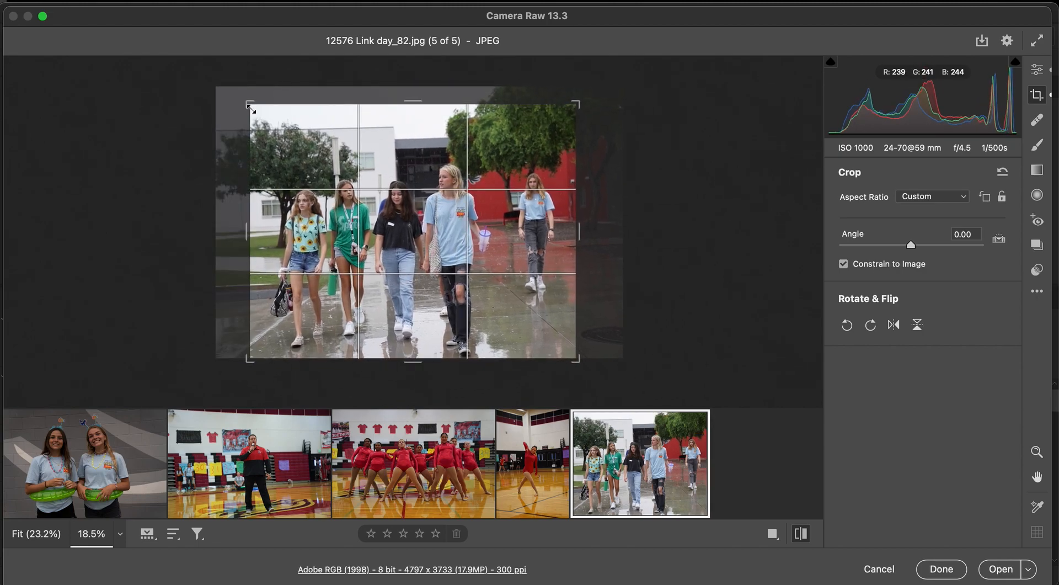
key("super+z")
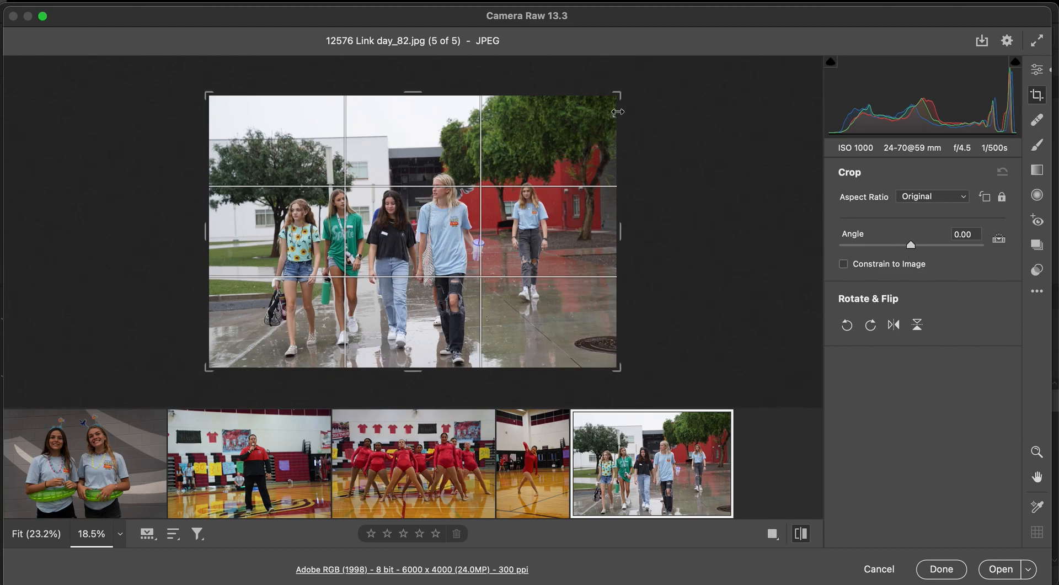
- Crop 12576 Link day_82.jpg tighter around the walking group, keeping its original proportions, to about 4817 x 3211 pixels
left_click_drag(615, 98, 577, 123)
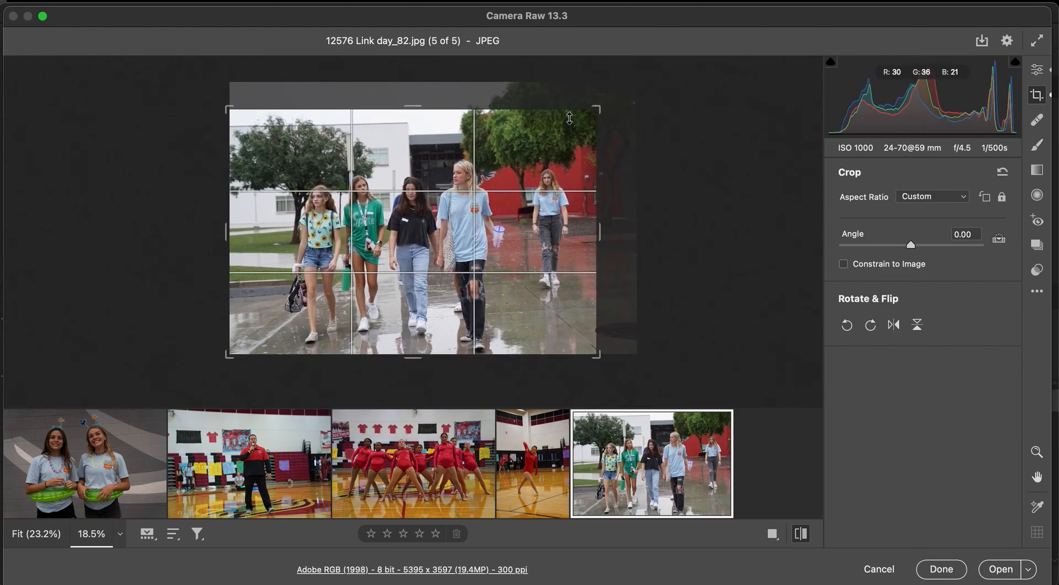
left_click_drag(230, 110, 245, 118)
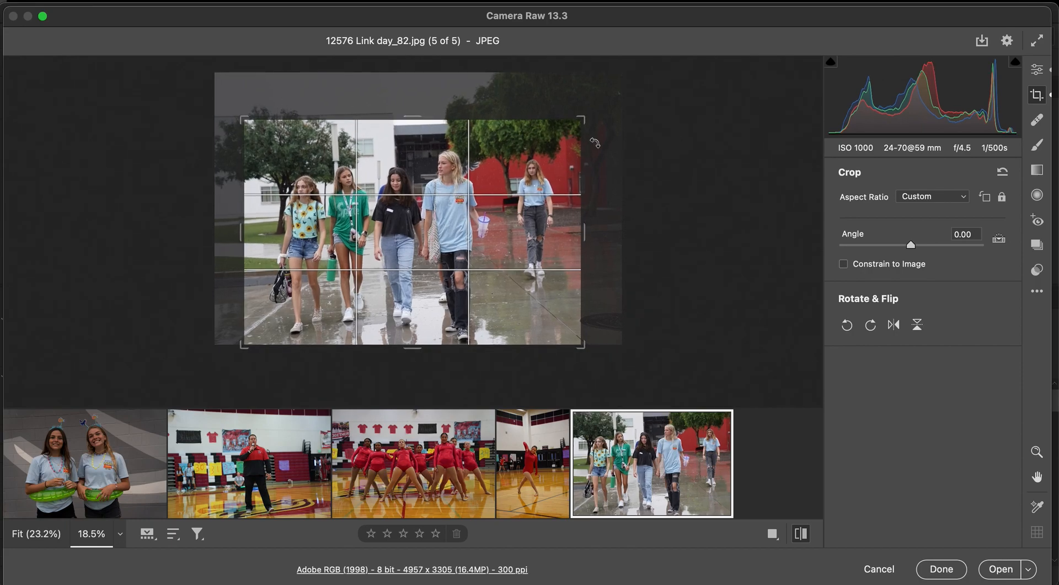
left_click_drag(582, 118, 575, 119)
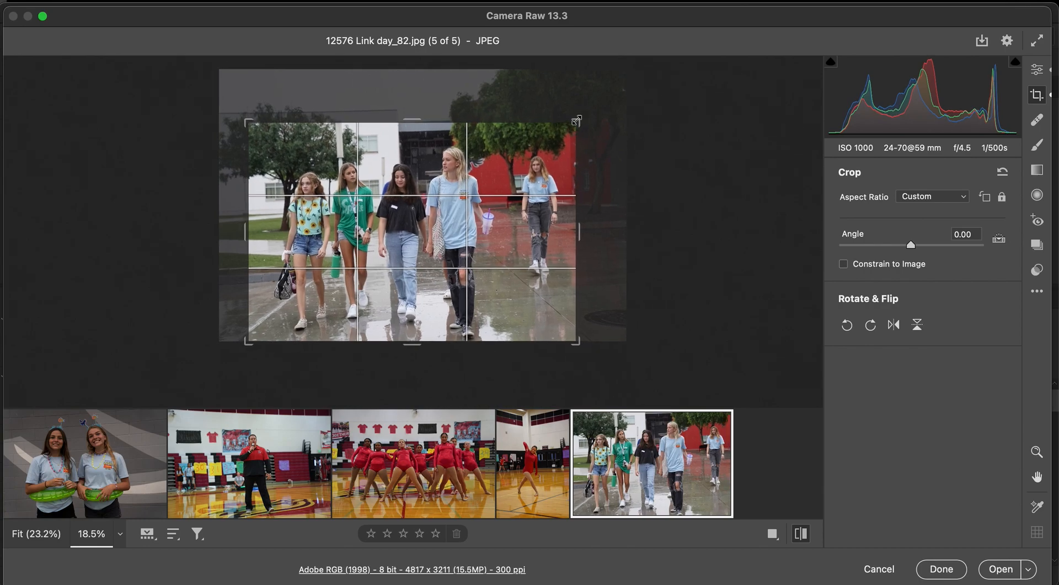
key("Return")
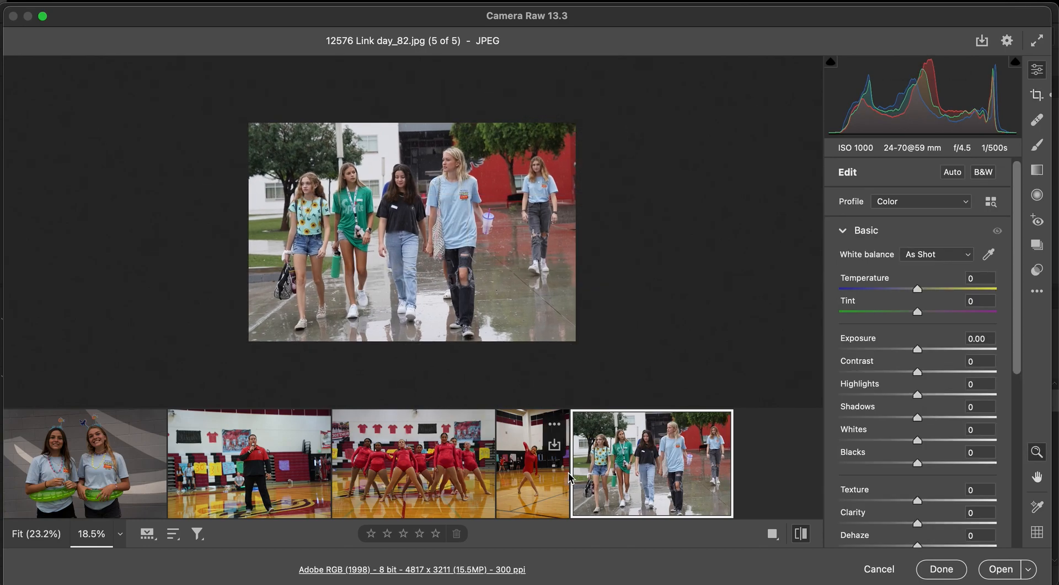
- Crop 12576 Link day_57.jpg tighter around the dancer, keeping its proportions, to about 3169 x 4754 pixels
left_click(532, 481)
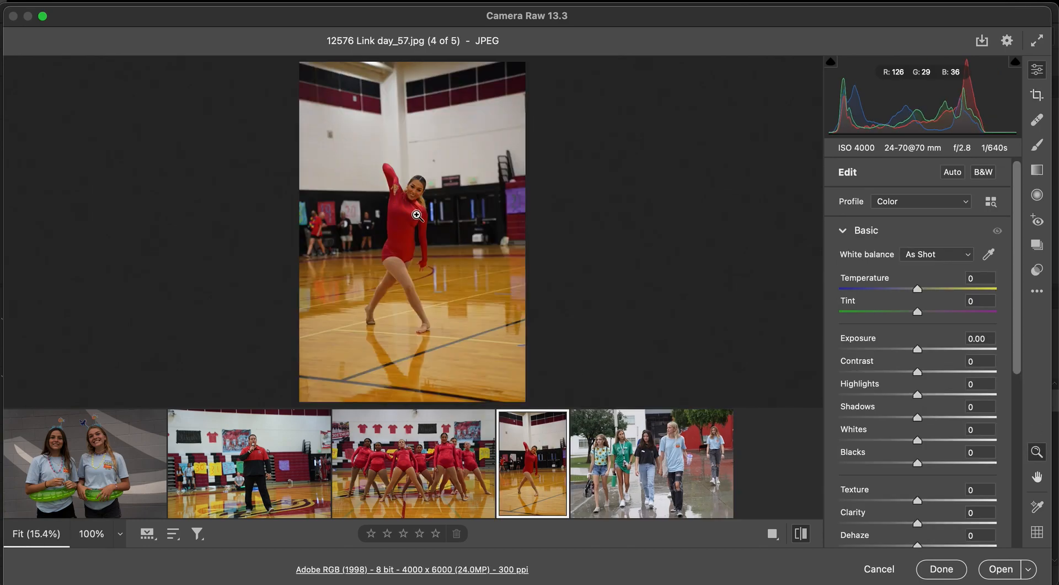
key("c")
left_click_drag(414, 96, 414, 120)
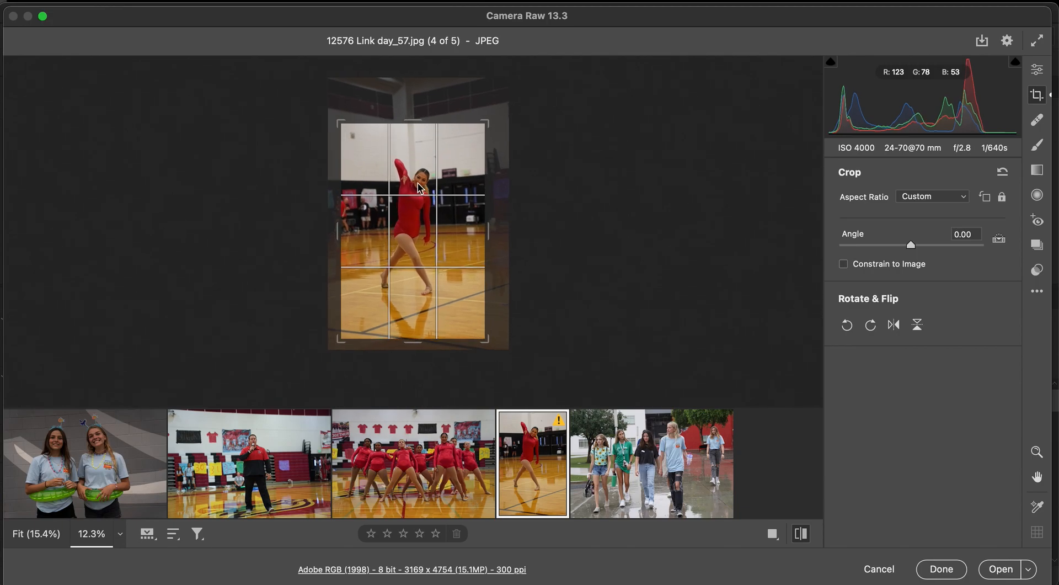
key("Return")
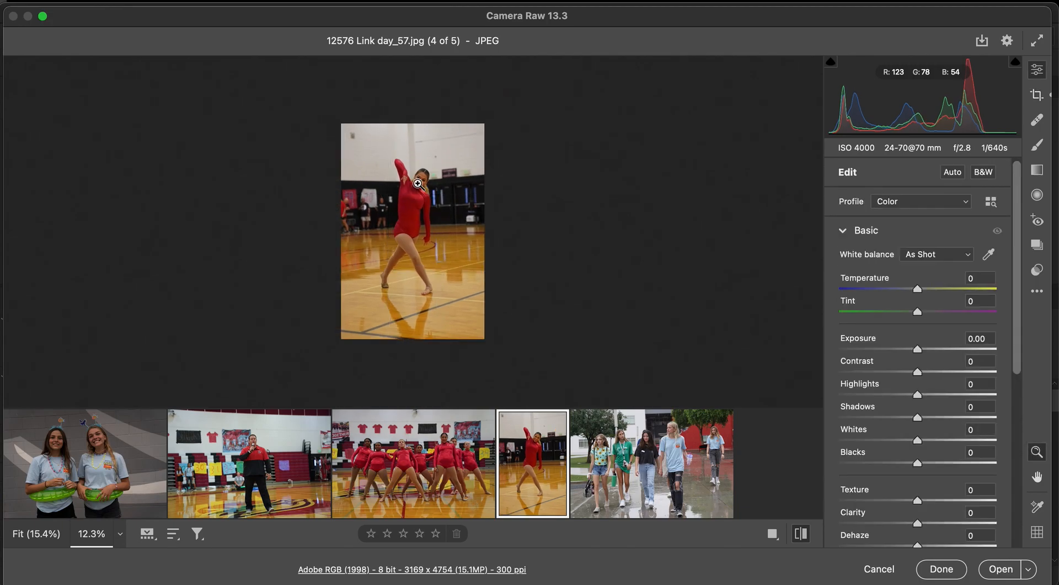
- On 12576 Link day_3.jpg, set Exposure to +0.77, Contrast to -14, Shadows to +12, Whites to +6 and Blacks to +11
left_click(150, 434)
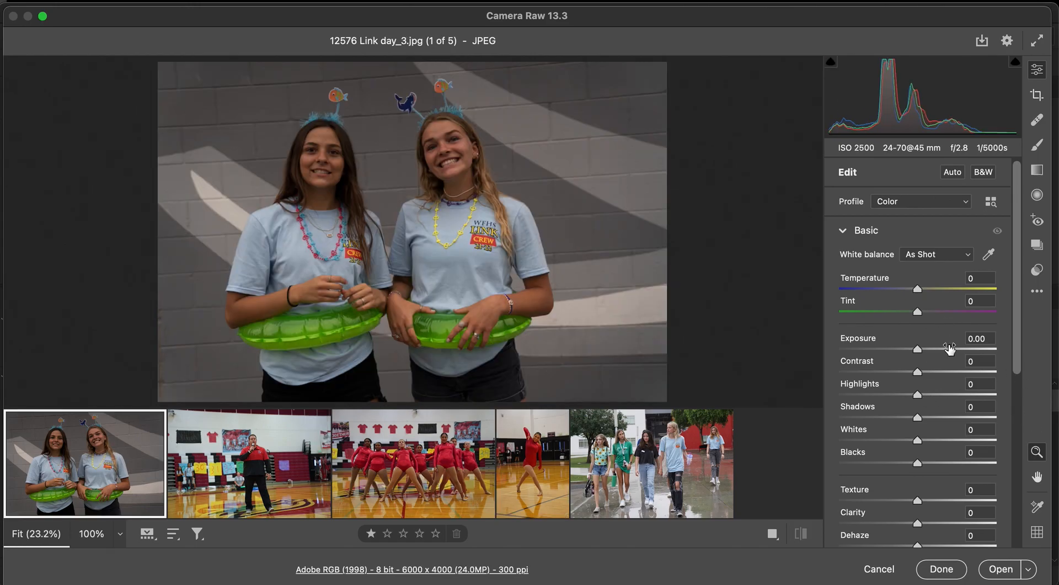
scroll(945, 355, "down", 5)
scroll(944, 355, "up", 5)
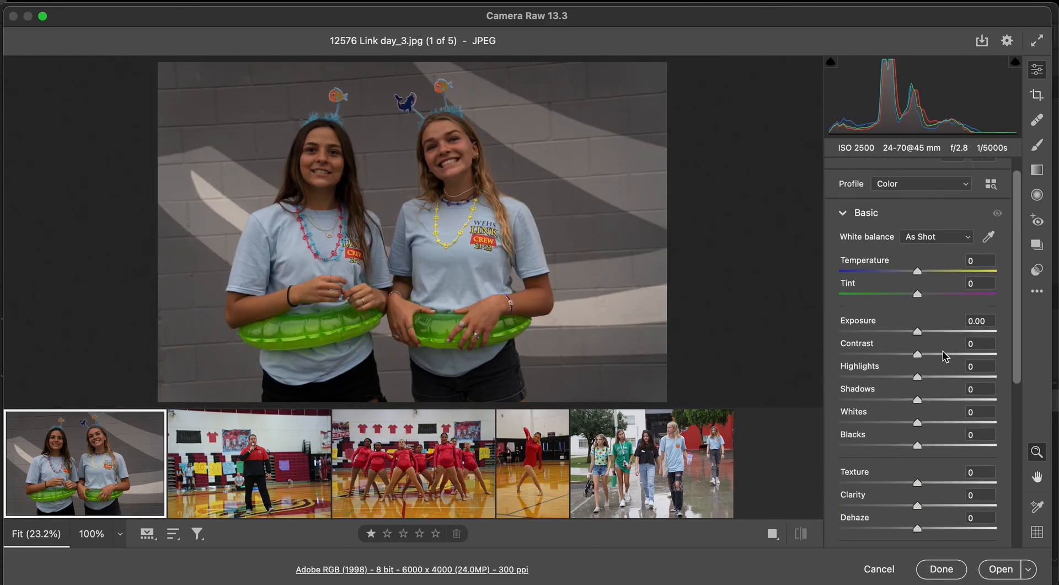
scroll(944, 355, "up", 1)
mouse_move(919, 347)
left_mouse_down()
mouse_move(971, 359)
mouse_move(887, 352)
mouse_move(946, 363)
mouse_move(923, 357)
left_mouse_up()
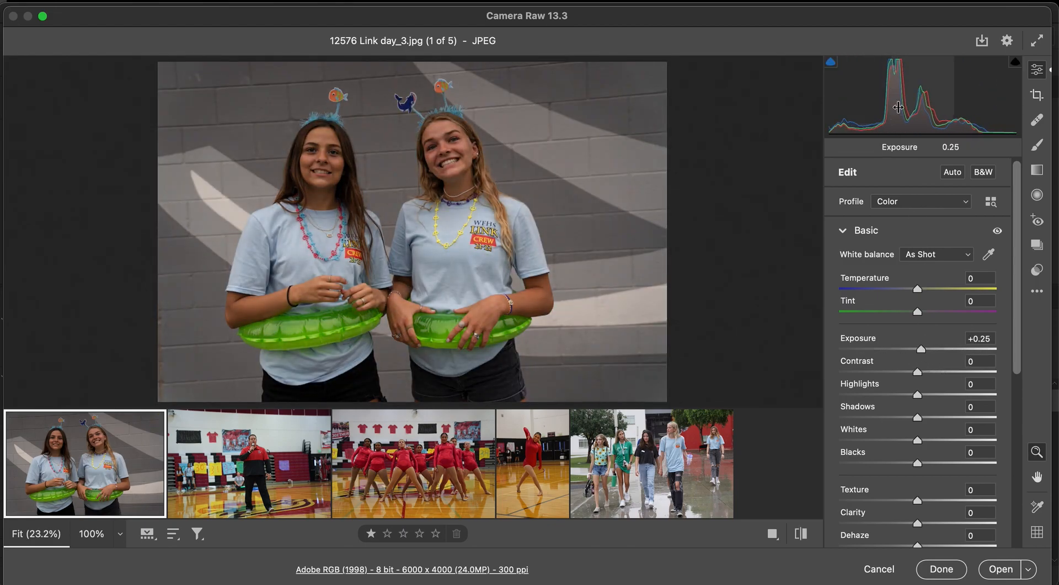
left_click_drag(896, 91, 919, 90)
mouse_move(917, 373)
left_mouse_down()
mouse_move(978, 389)
mouse_move(834, 384)
mouse_move(934, 389)
mouse_move(907, 384)
left_mouse_up()
left_click_drag(918, 421, 927, 462)
- Set Texture to +13, Clarity to +1 and Dehaze to +5, and try the Vibrance adjustment before returning it to 0
scroll(927, 462, "down", 4)
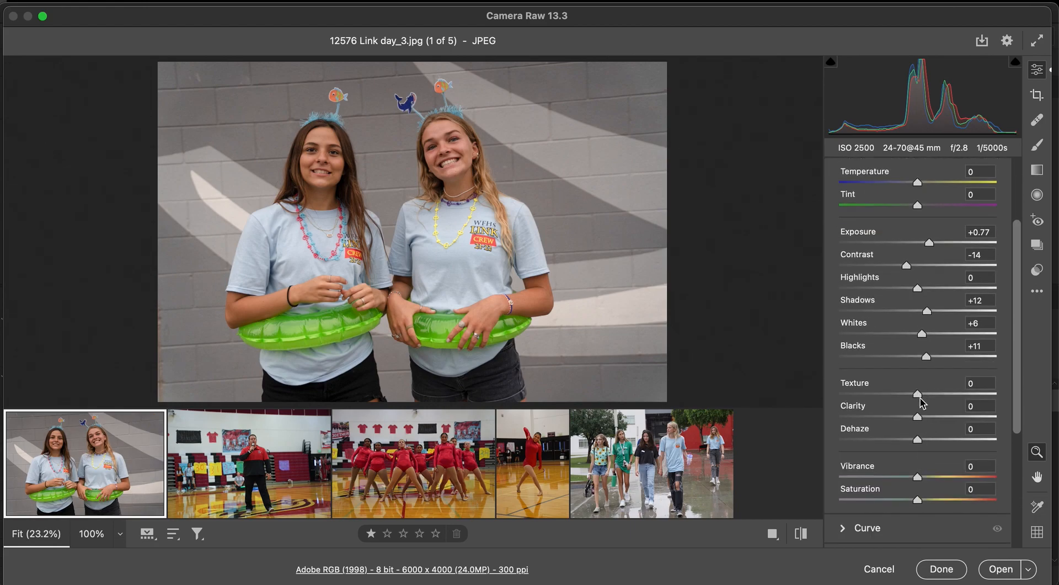
left_click_drag(920, 401, 977, 417)
left_click_drag(932, 425, 920, 425)
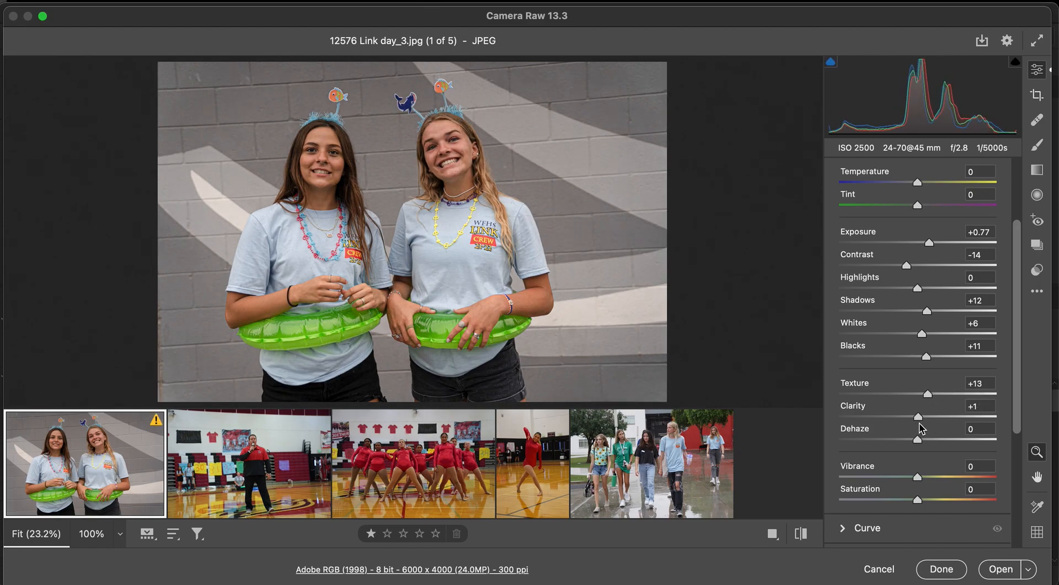
mouse_move(918, 439)
left_mouse_down()
mouse_move(998, 440)
mouse_move(865, 439)
mouse_move(970, 440)
mouse_move(919, 440)
left_mouse_up()
scroll(920, 440, "down", 3)
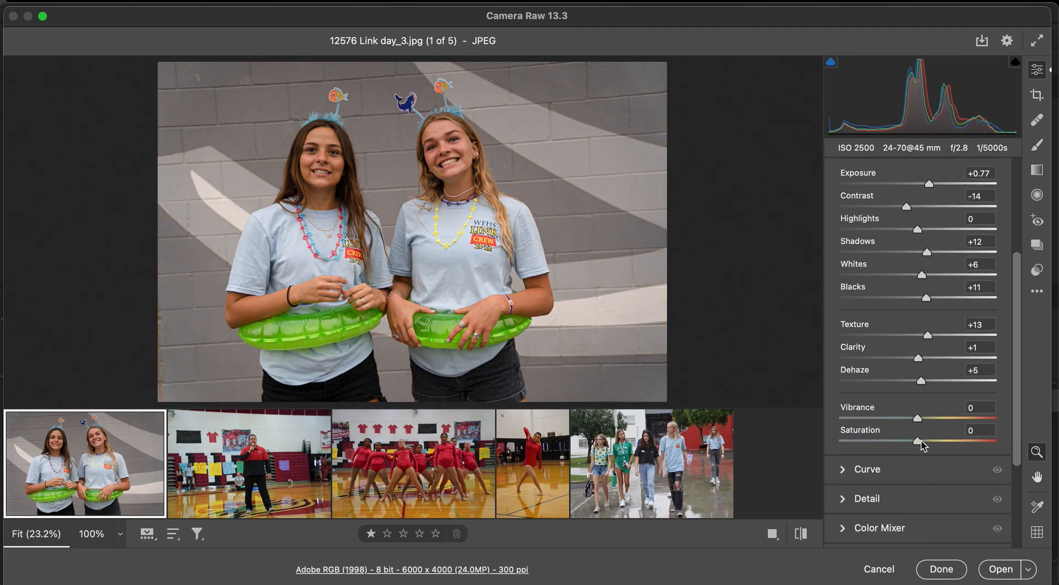
mouse_move(917, 419)
left_mouse_down()
mouse_move(995, 419)
mouse_move(835, 425)
mouse_move(933, 425)
mouse_move(915, 428)
left_mouse_up()
- Tint the shadows of 12576 Link day_3.jpg cyan in Color Grading, with hue about 181 and saturation about 33
scroll(917, 433, "down", 5)
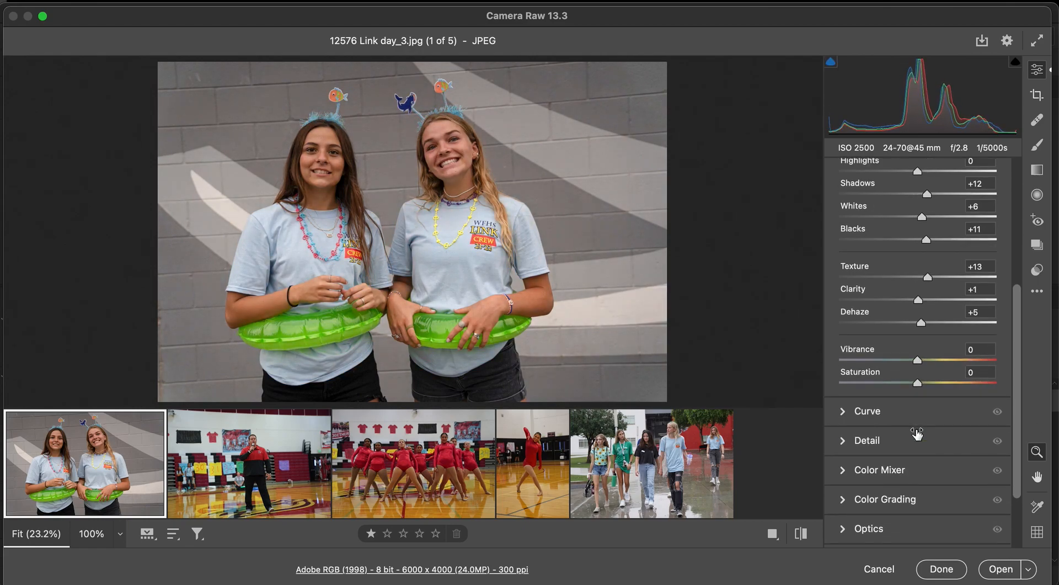
scroll(917, 433, "down", 2)
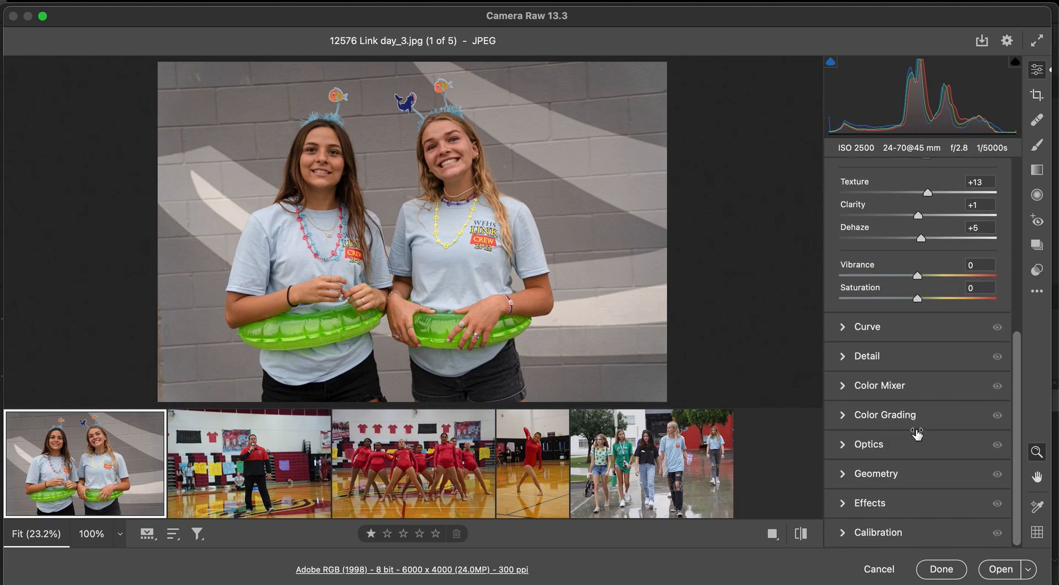
left_click(844, 421)
mouse_move(869, 405)
left_mouse_down()
mouse_move(867, 425)
mouse_move(859, 406)
left_mouse_up()
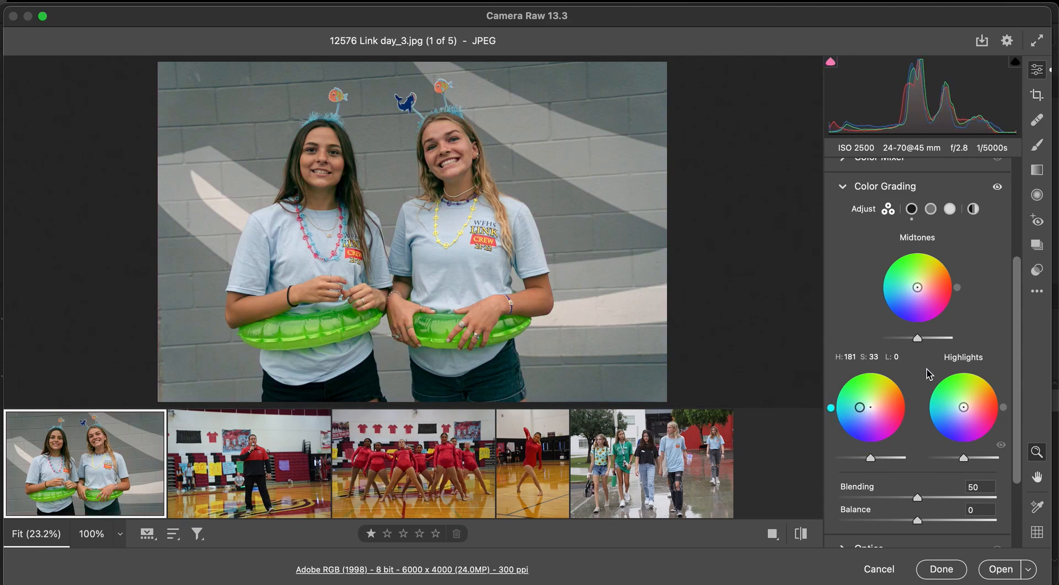
- Check the Optics and Effects options for 12576 Link day_3.jpg, and set Noise Reduction to 13 and Color Noise Reduction to 14
scroll(928, 371, "down", 3)
scroll(928, 371, "down", 2)
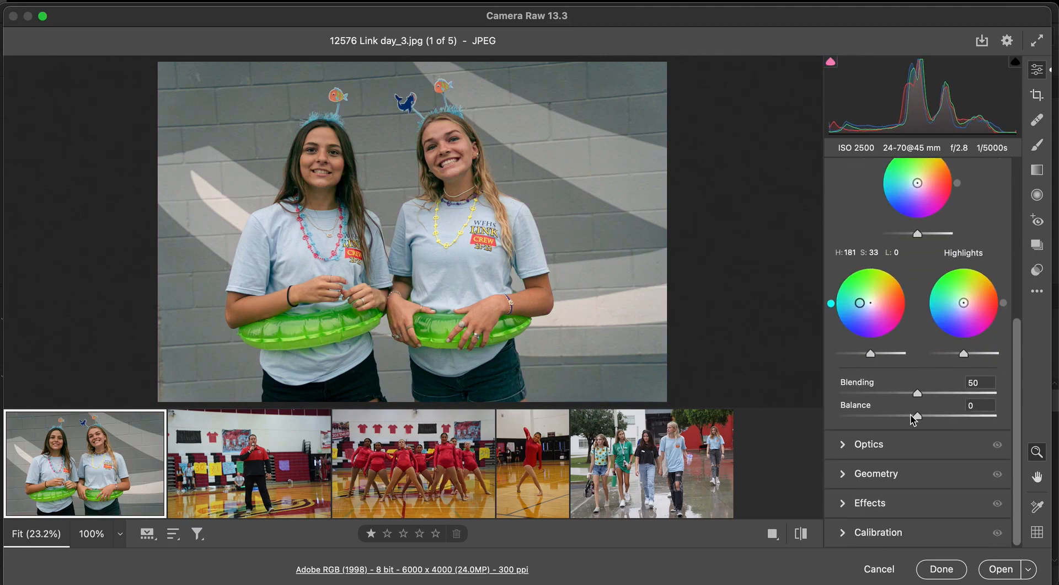
left_click(847, 445)
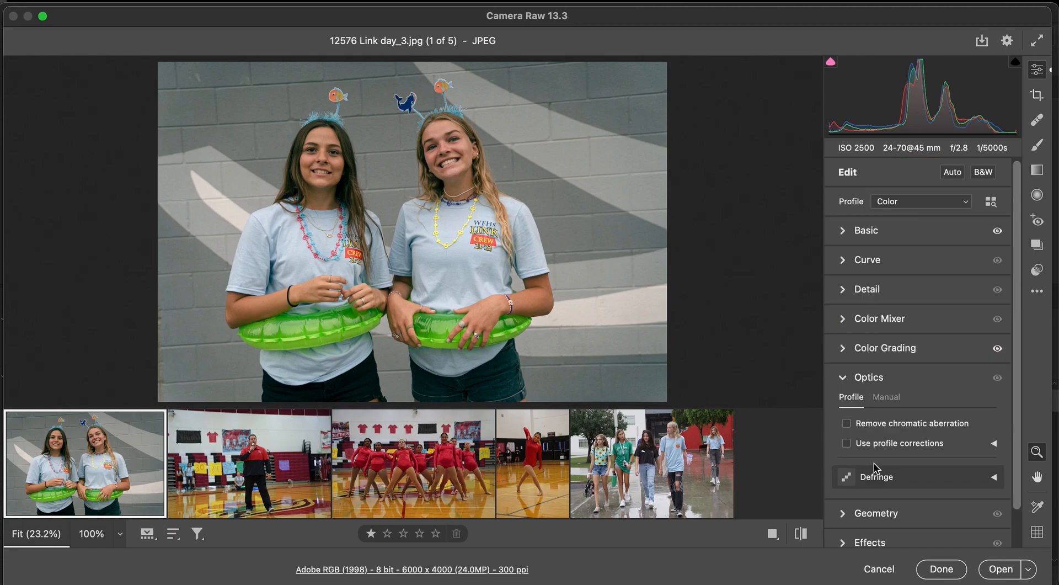
scroll(874, 462, "down", 2)
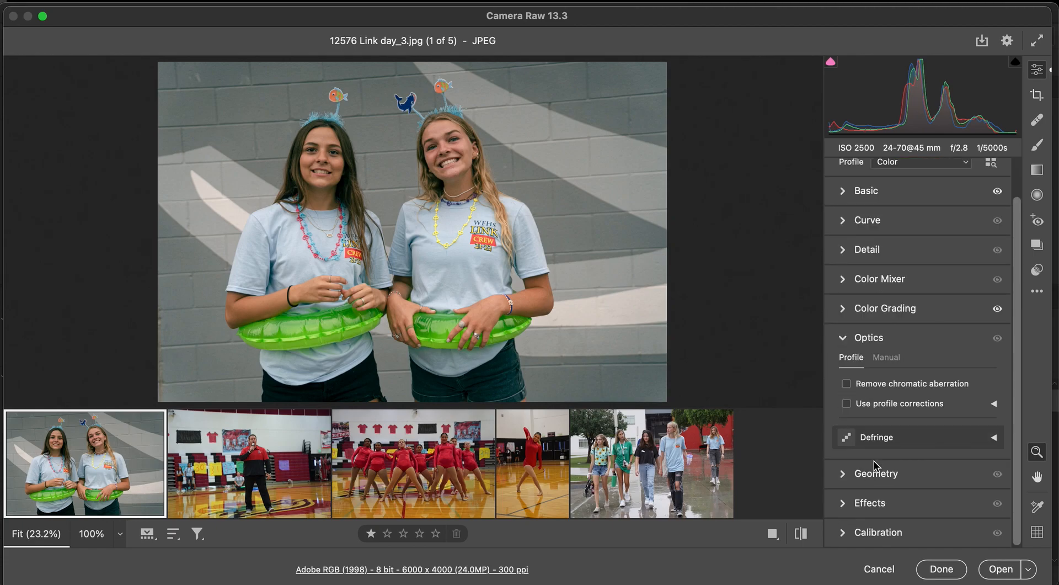
left_click(845, 506)
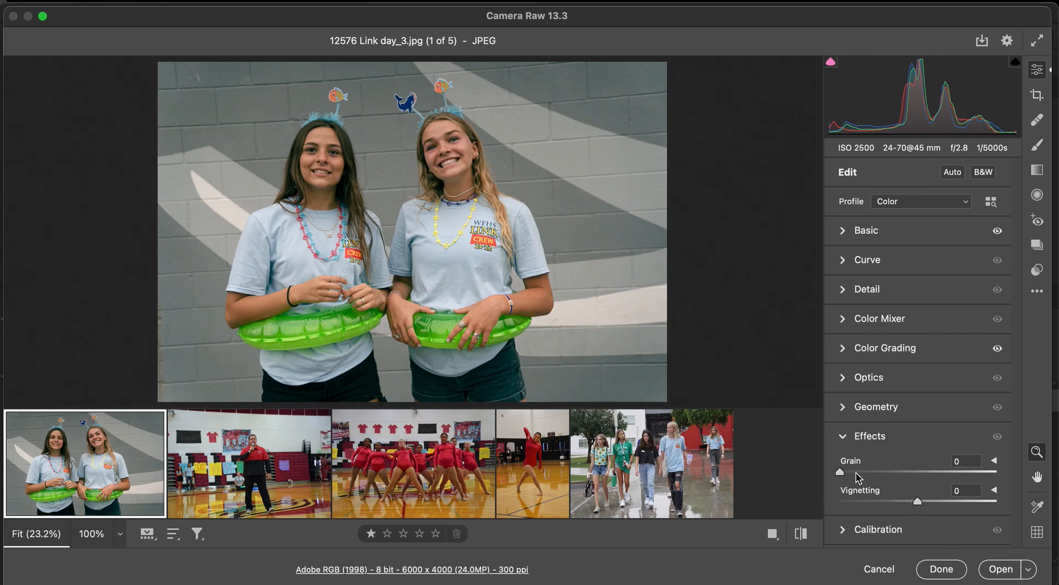
left_click(841, 437)
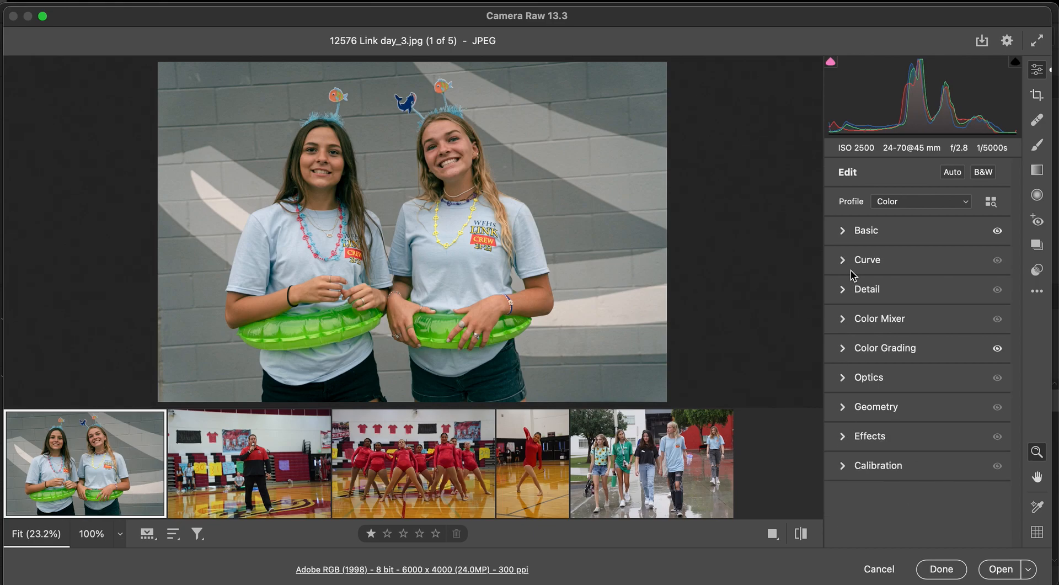
left_click(844, 289)
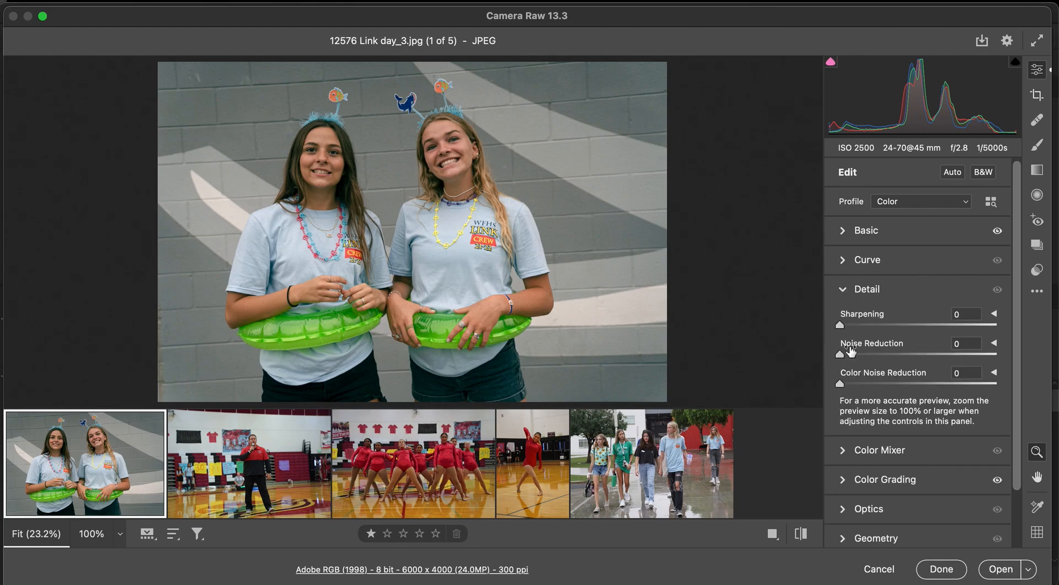
left_click_drag(841, 355, 863, 389)
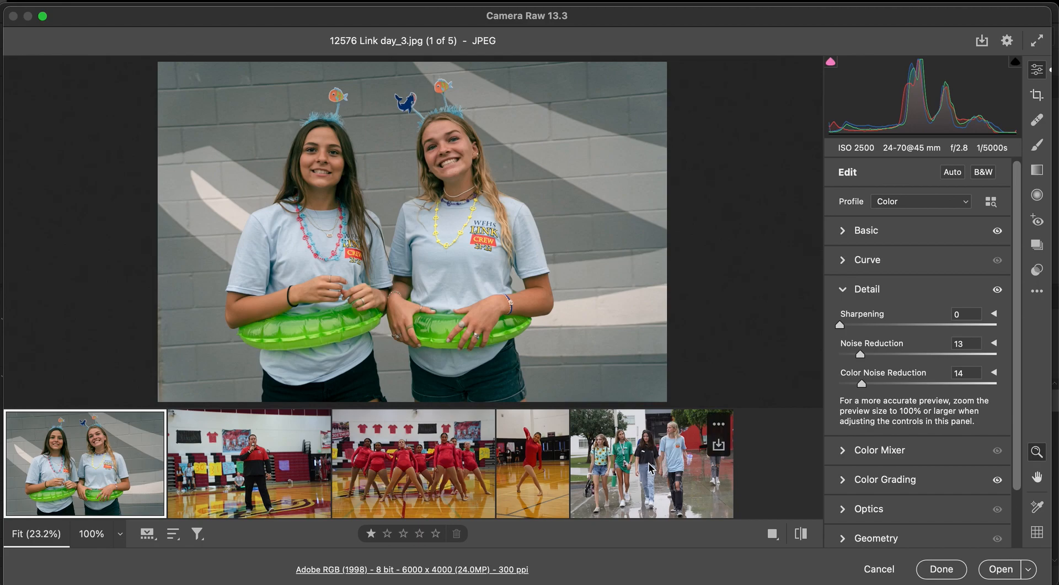
- Go through the other four photos, select all five images and open their save options
left_click(228, 466)
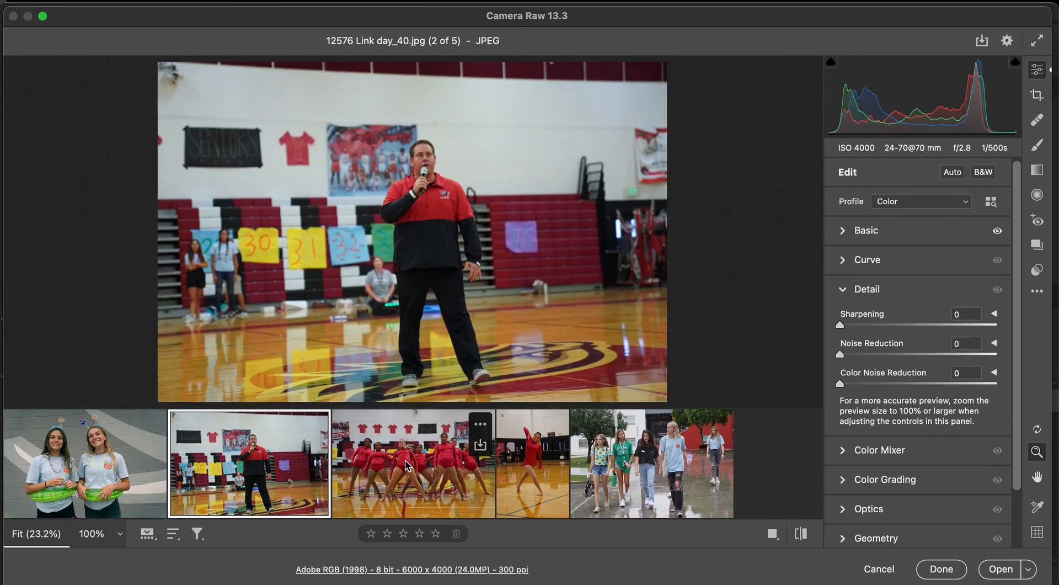
left_click(405, 466)
left_click(554, 462)
left_click(640, 467)
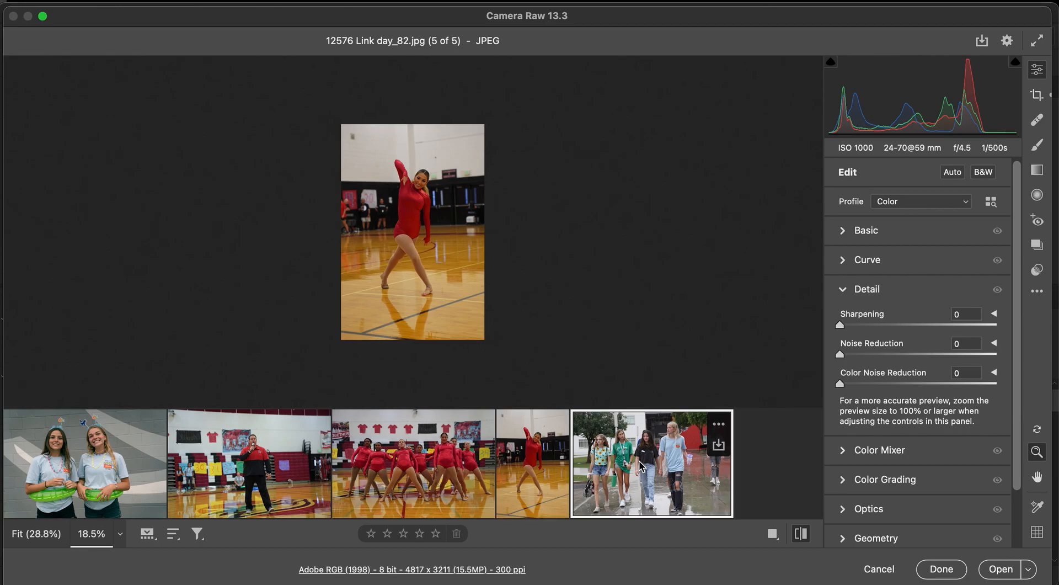
key("super+a")
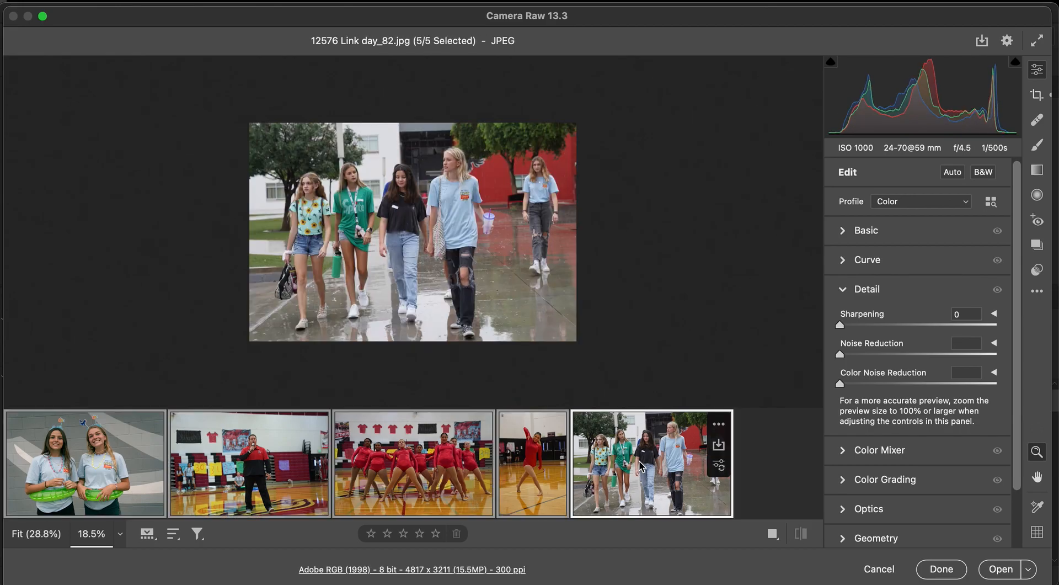
left_click(720, 448)
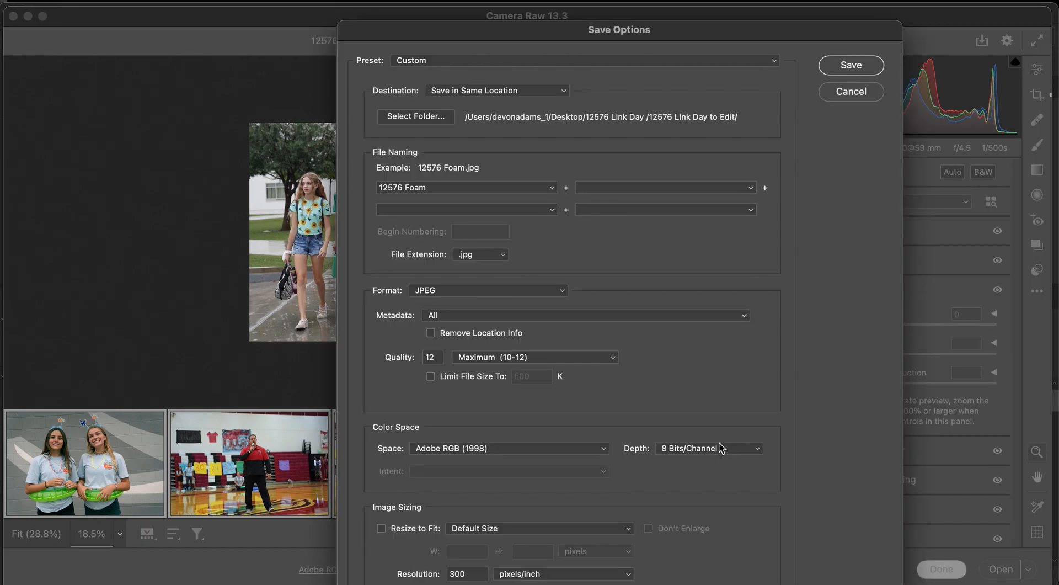
left_click_drag(660, 34, 662, 18)
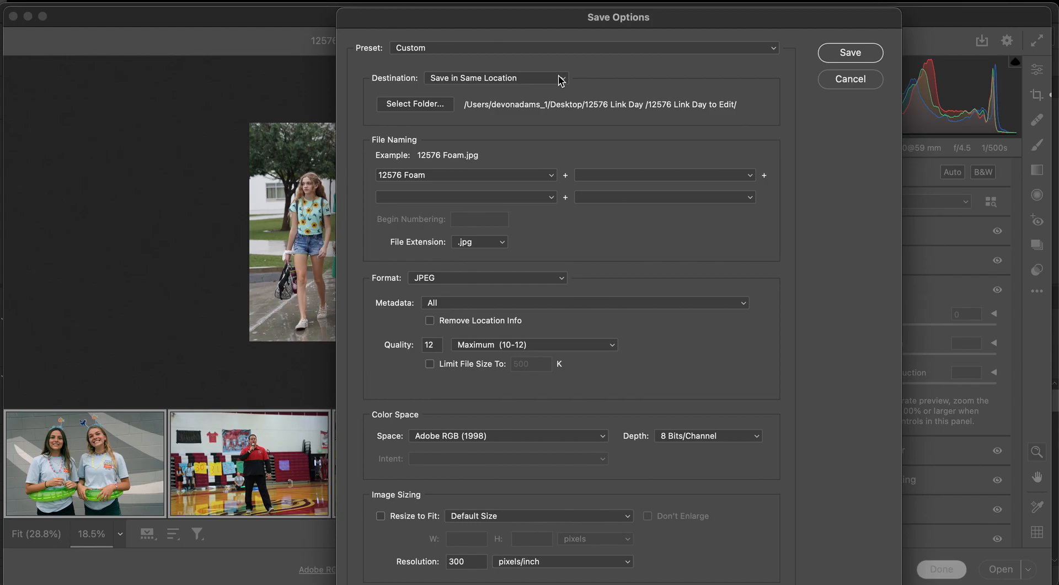
- Save the five photos as JPEGs named Q1W3 Compositions in the same location, and finish the Camera Raw edits
left_click(474, 175)
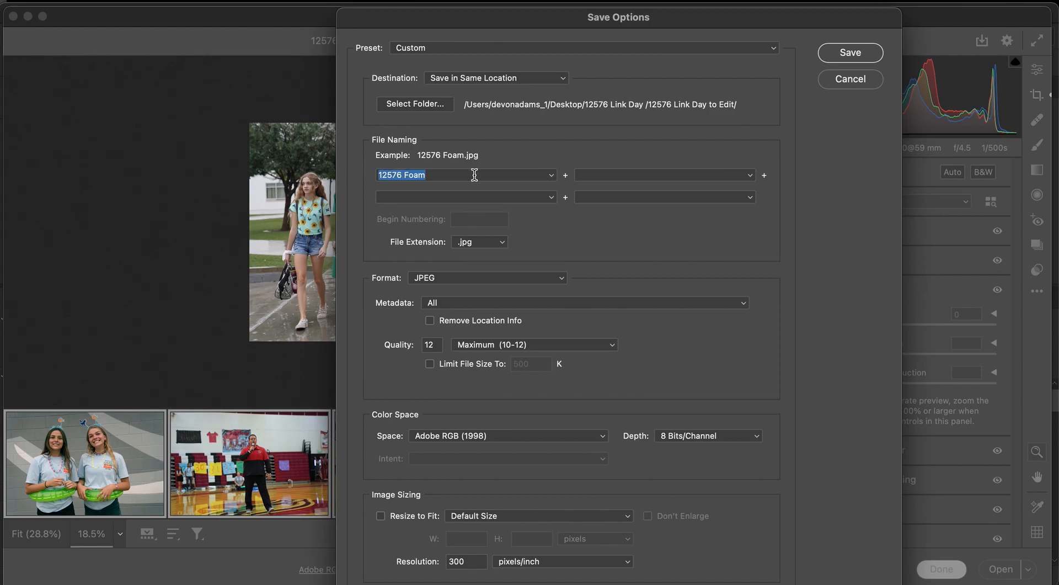
type("Q1")
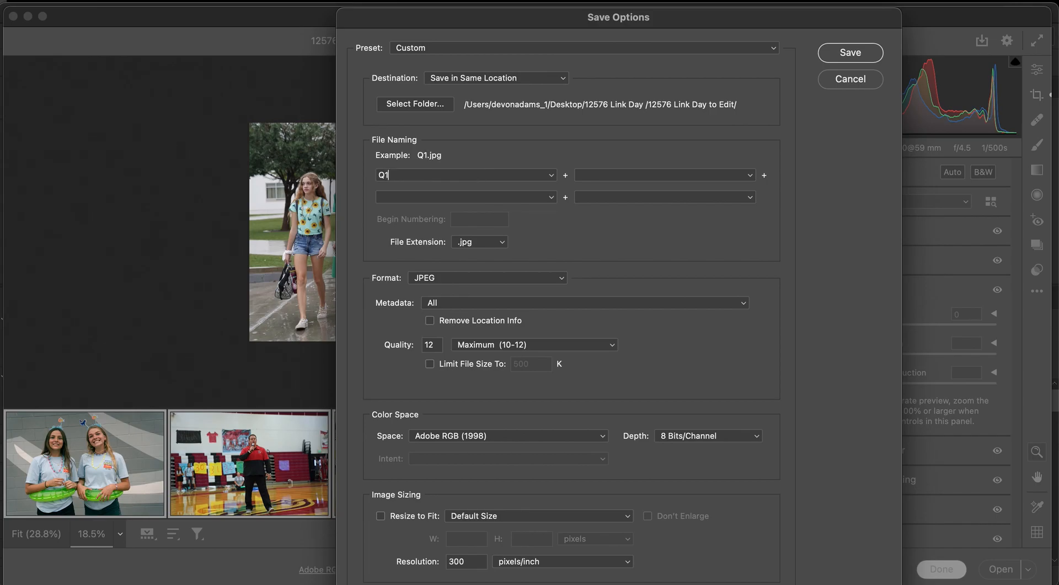
type("W3 Comp")
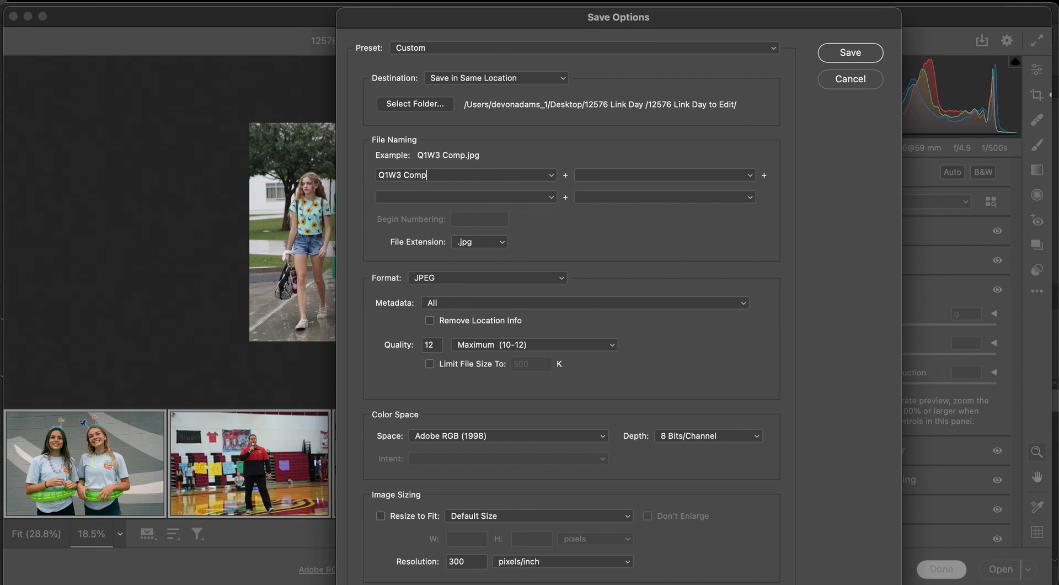
type("ositions")
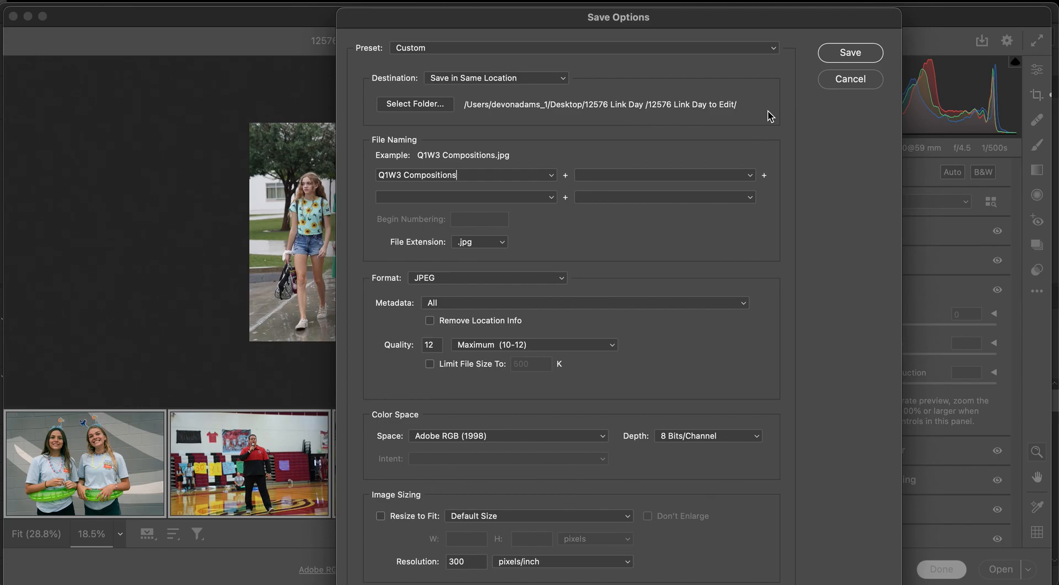
left_click(836, 55)
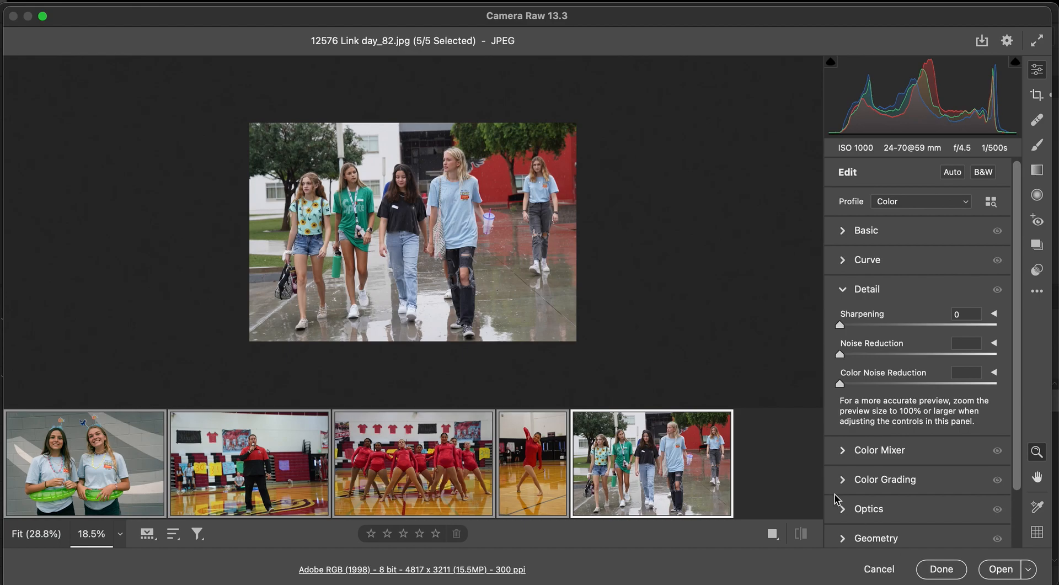
left_click(941, 570)
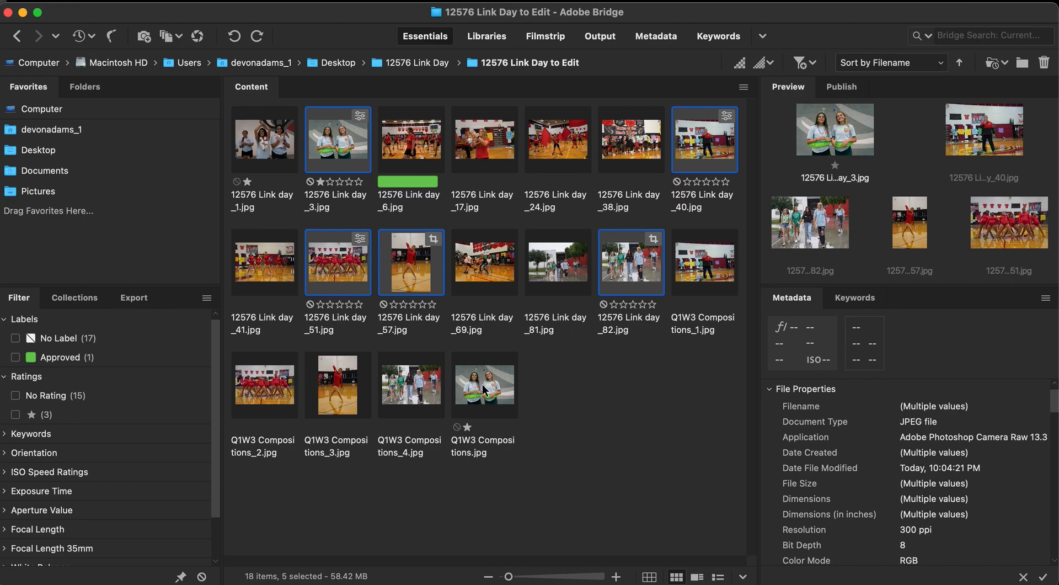
- Examine the exported Q1W3 Compositions photos one by one in full-screen preview
left_click(711, 267)
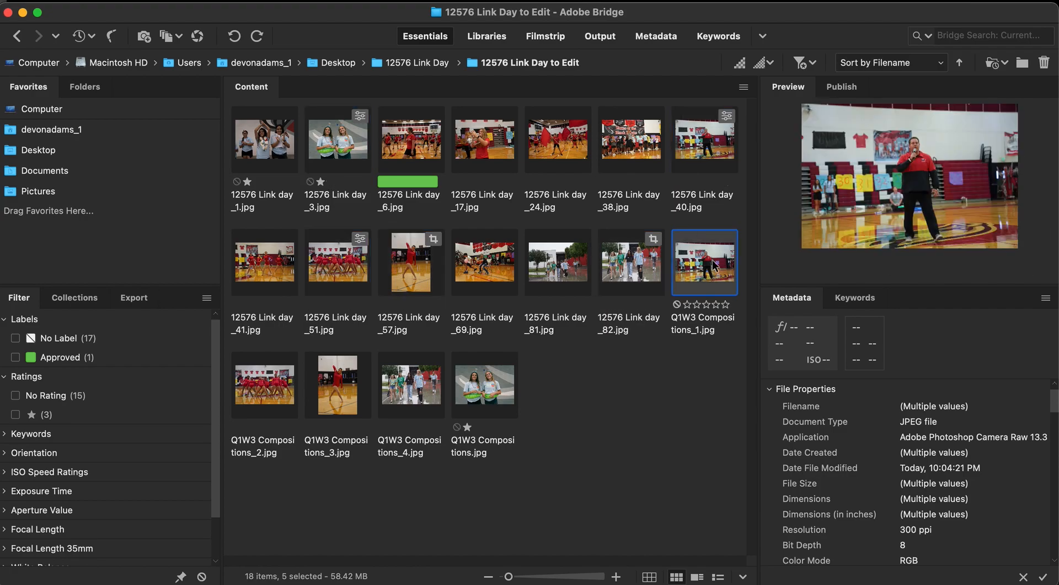
left_click(495, 387)
key("space")
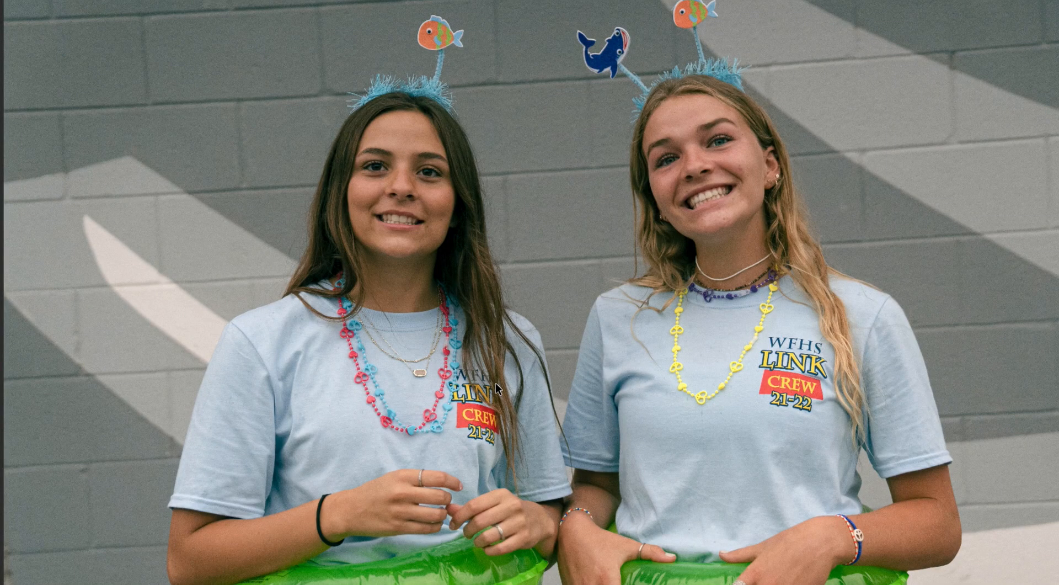
key("Right")
key("Right")
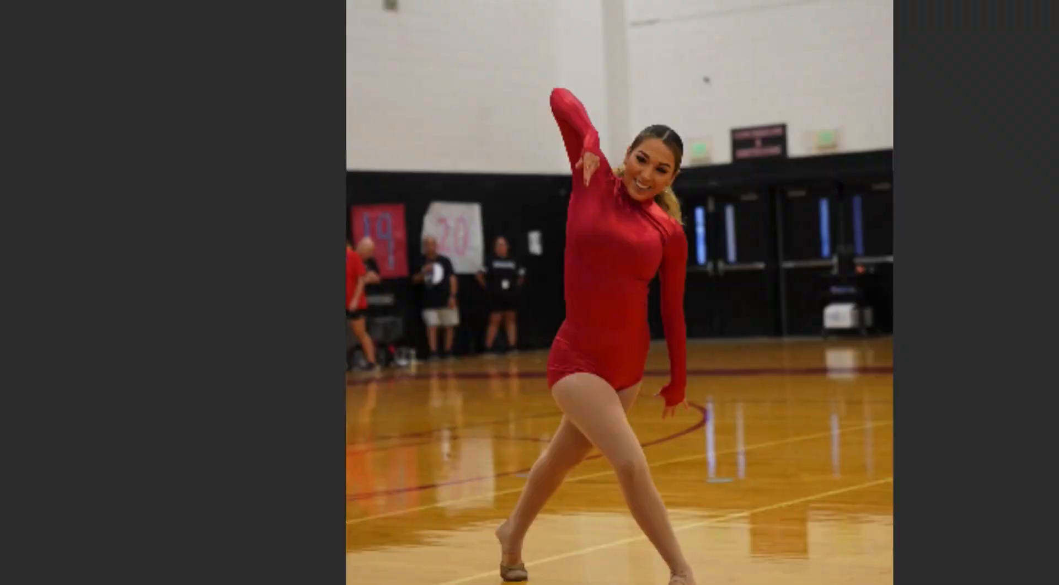
key("Right")
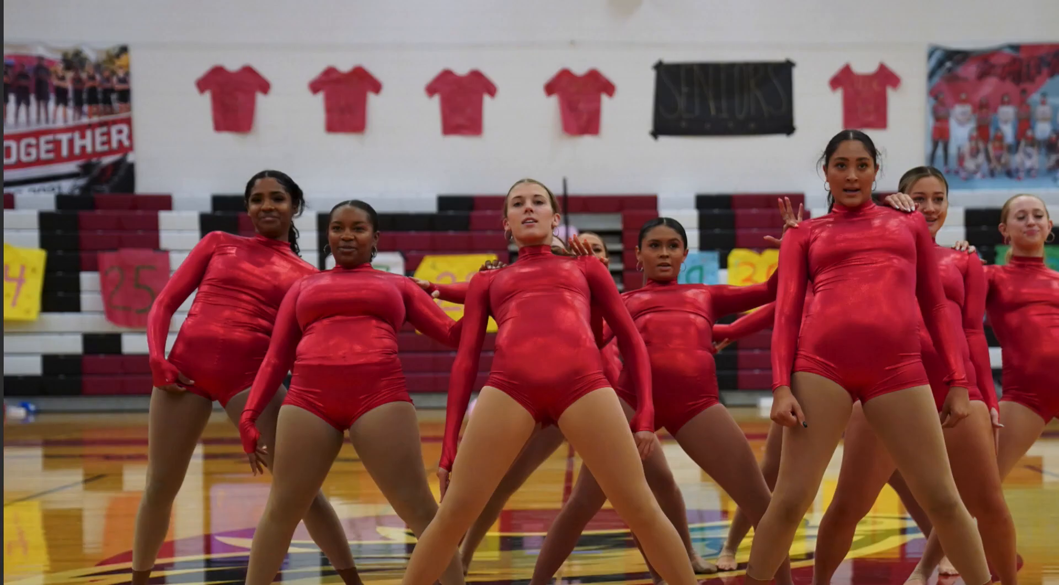
key("Right")
key("space")
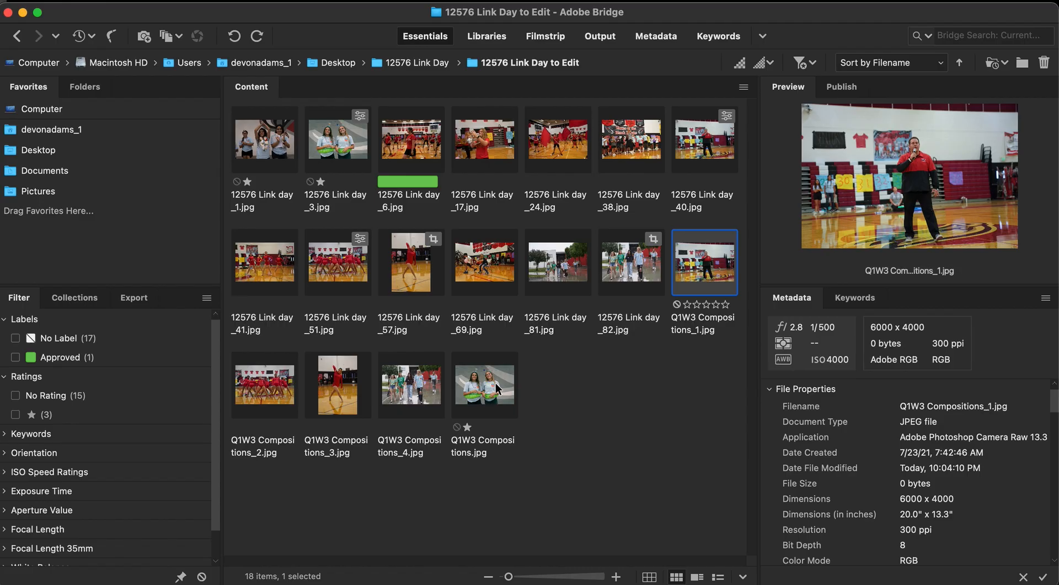
left_click(478, 405, "shift")
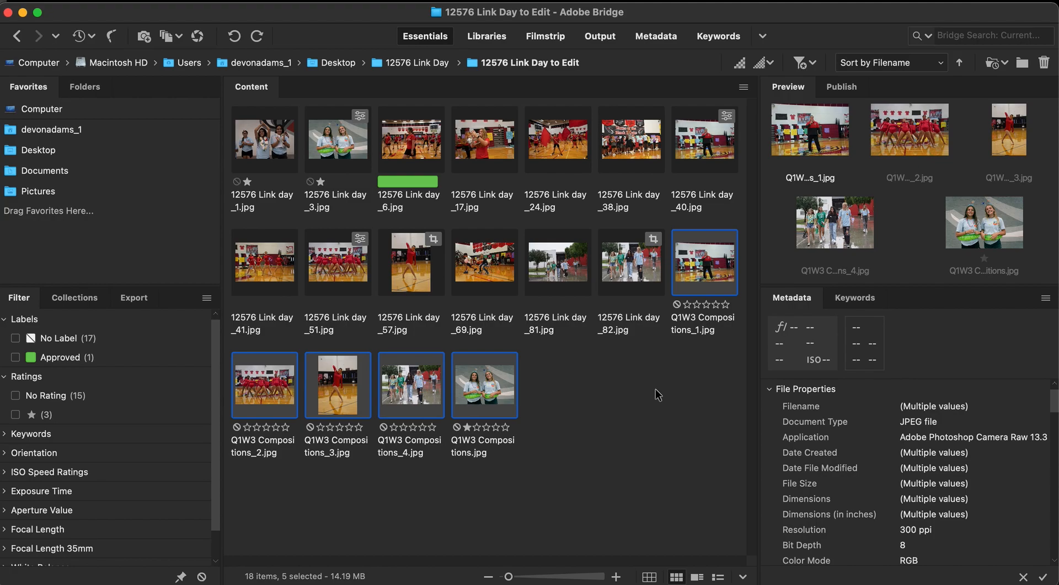
left_click(690, 381)
left_click(699, 258)
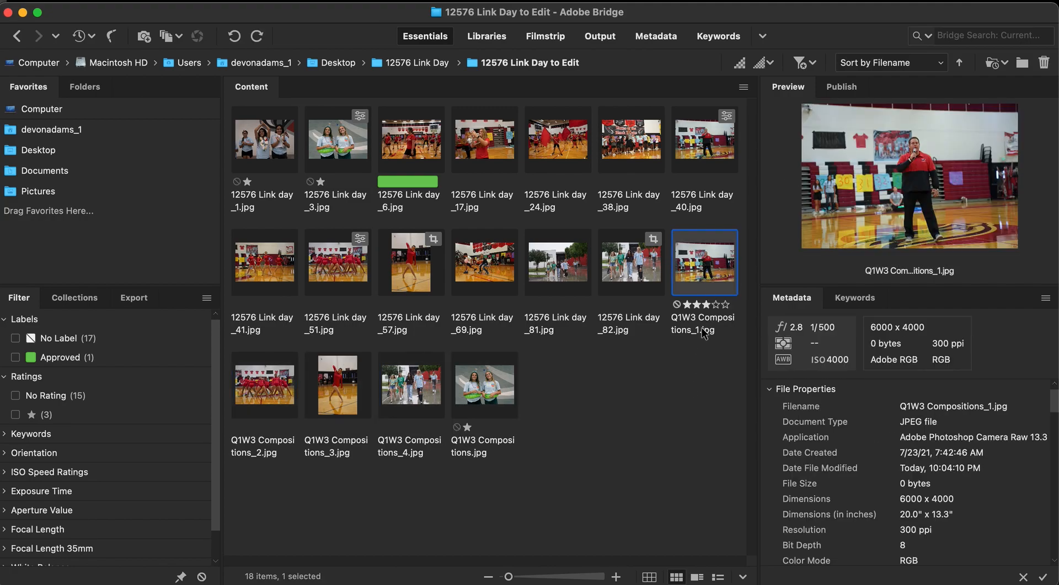
left_click_drag(559, 409, 294, 365)
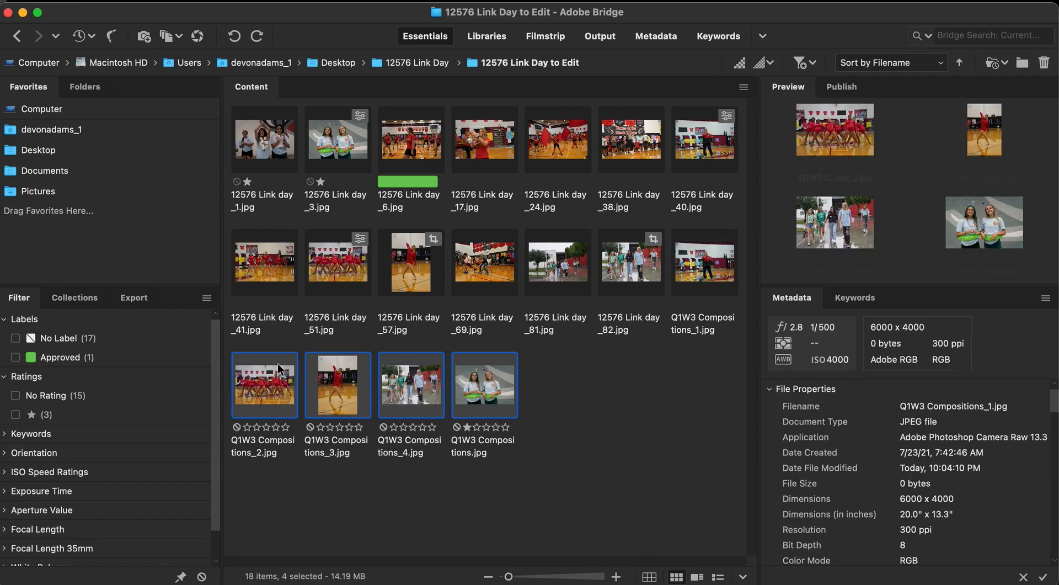
left_click(691, 270, "super")
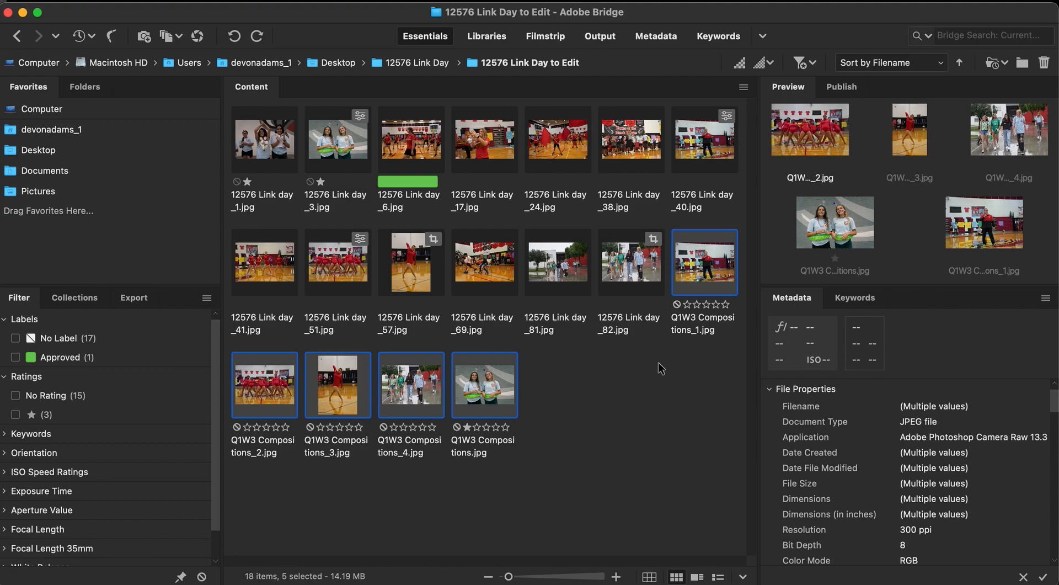
key("super+r")
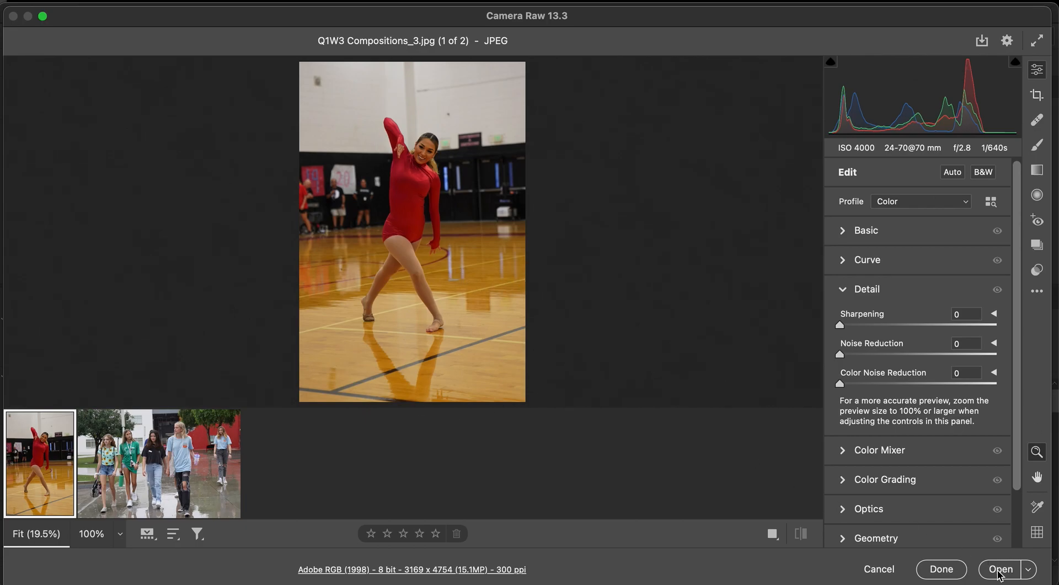
left_click(881, 568)
left_click(665, 370)
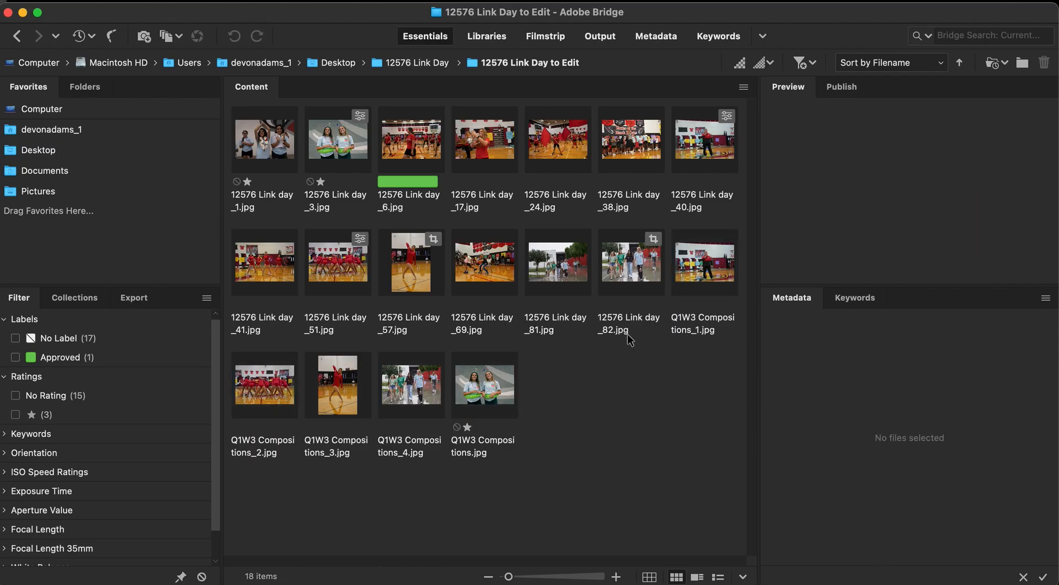
- Move Q1W3 Compositions_1.jpg and the other four exported Q1W3 Compositions copies to the Trash
left_click(701, 270)
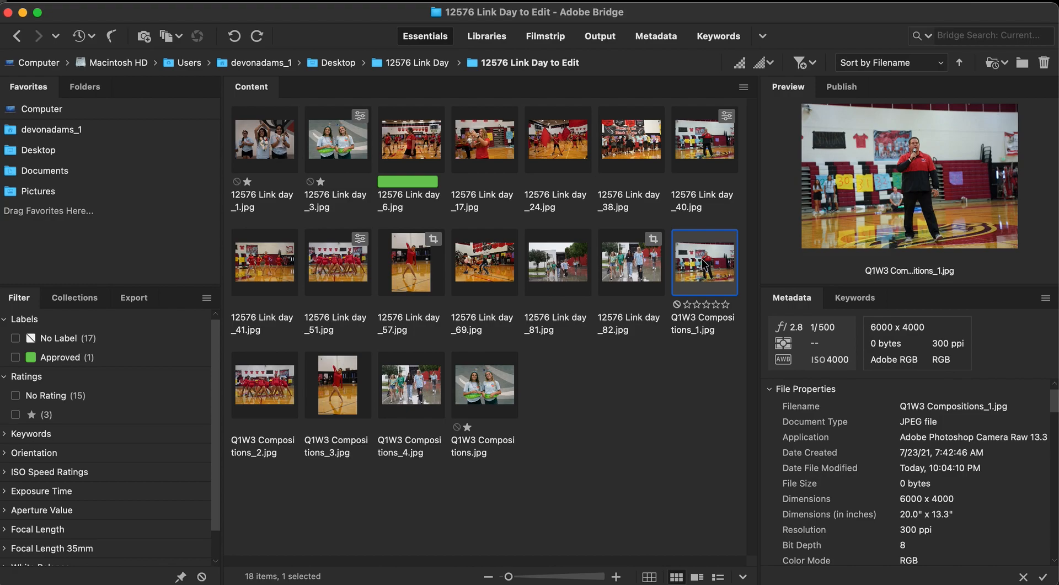
key("super+BackSpace")
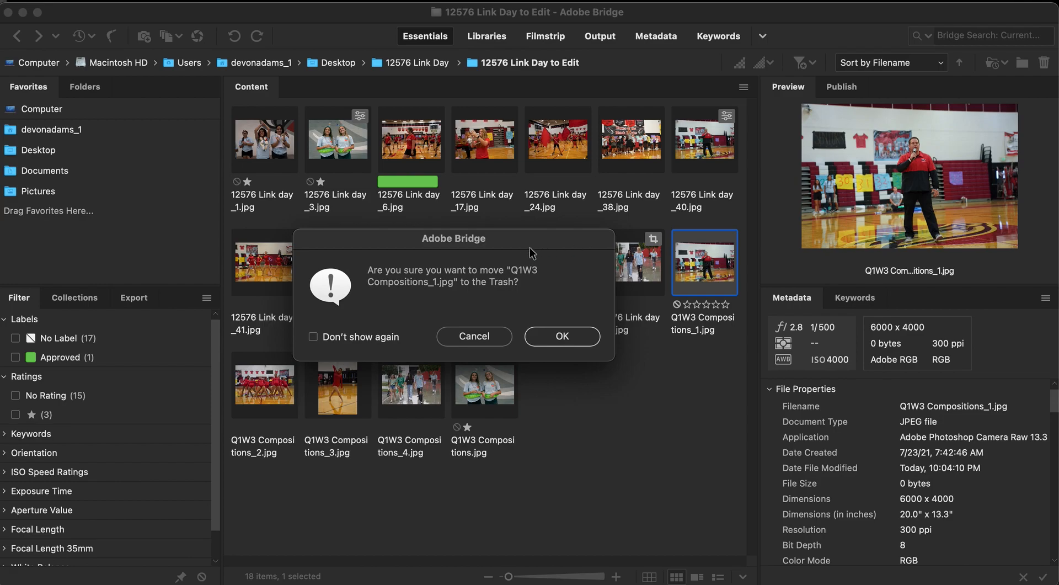
left_click(567, 338)
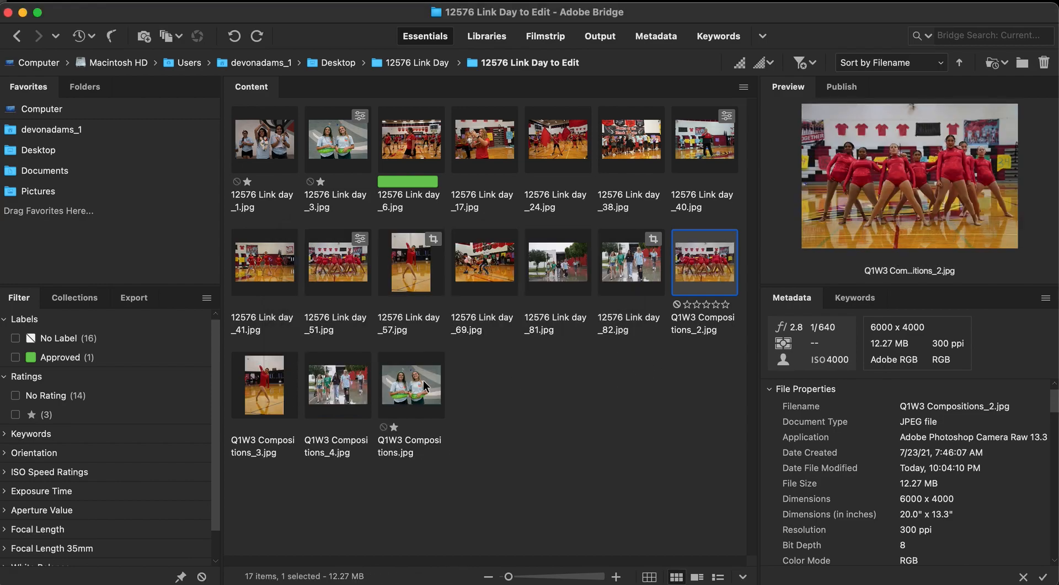
left_click(409, 380, "shift")
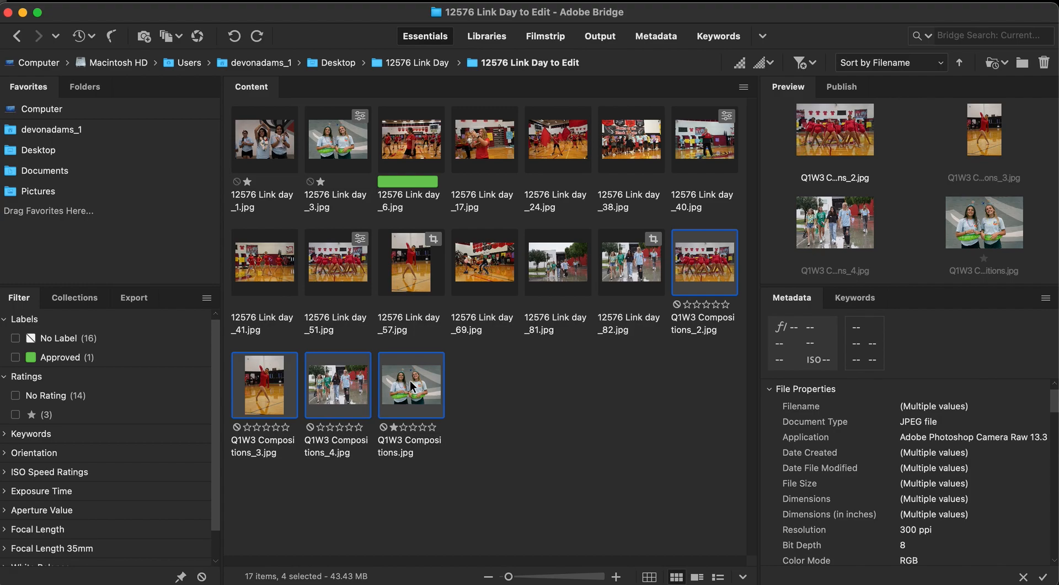
key("super+BackSpace")
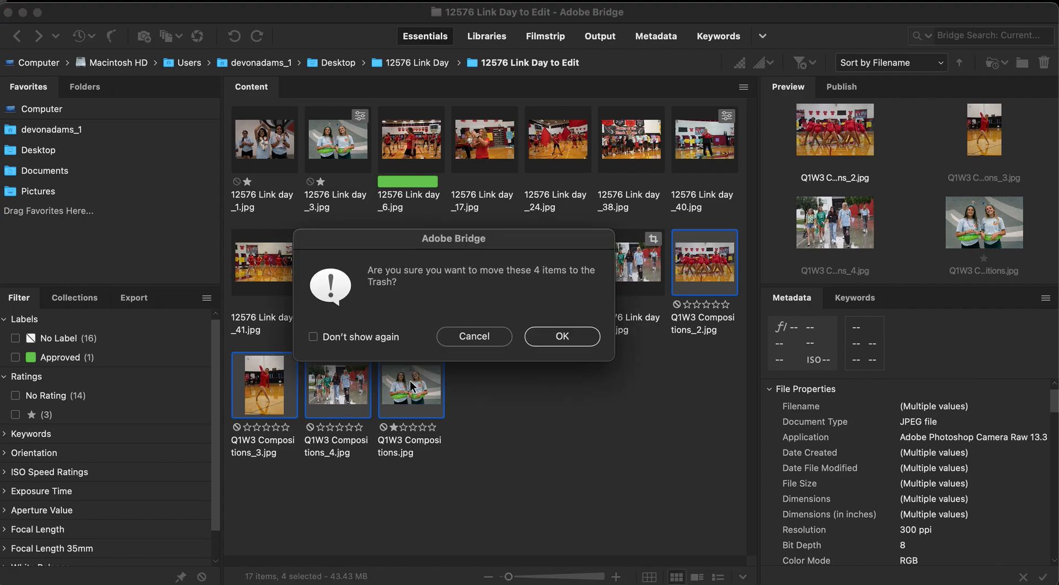
left_click(563, 337)
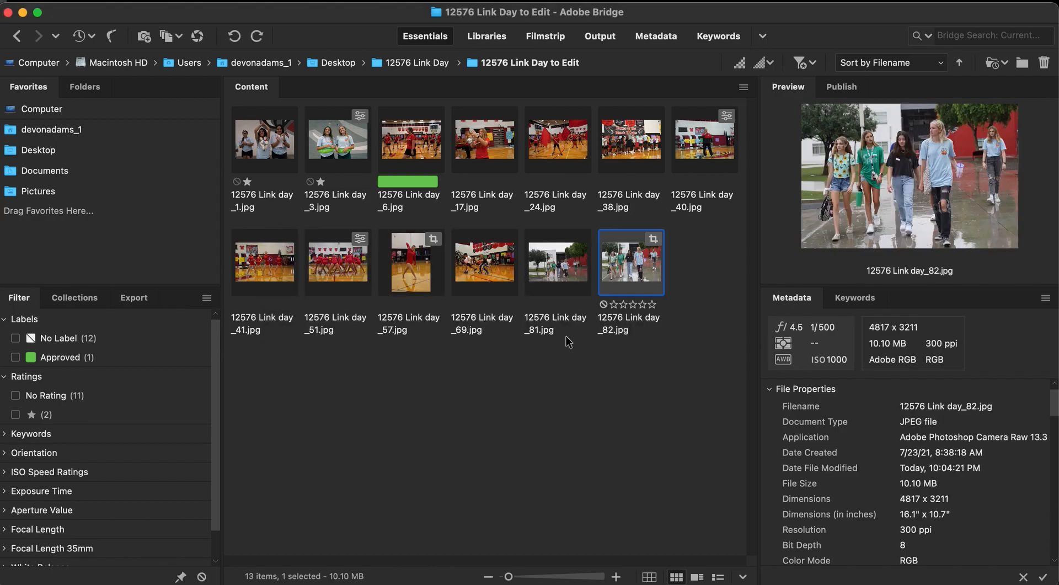